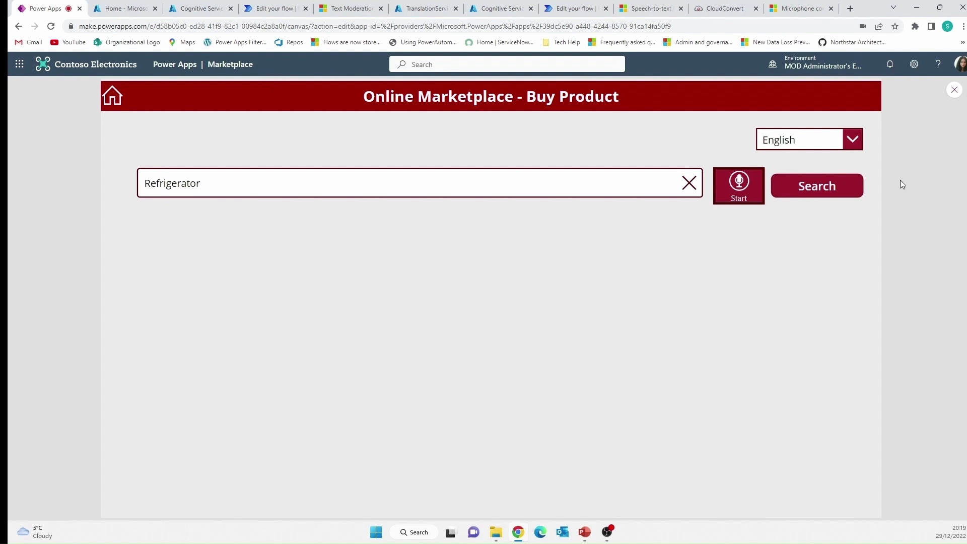
left_click(805, 185)
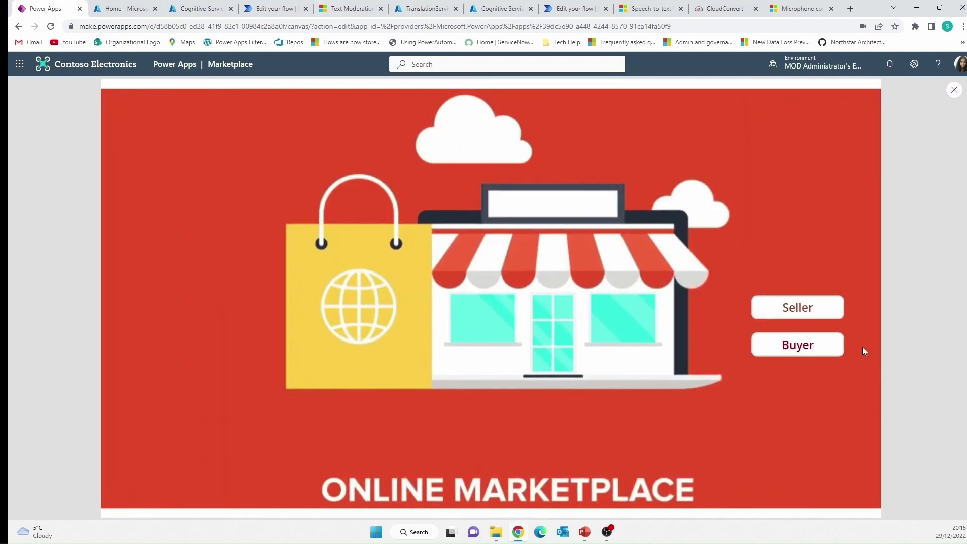
Step: Open the seller's product form and enter Refrigerator as the product name
left_click(795, 310)
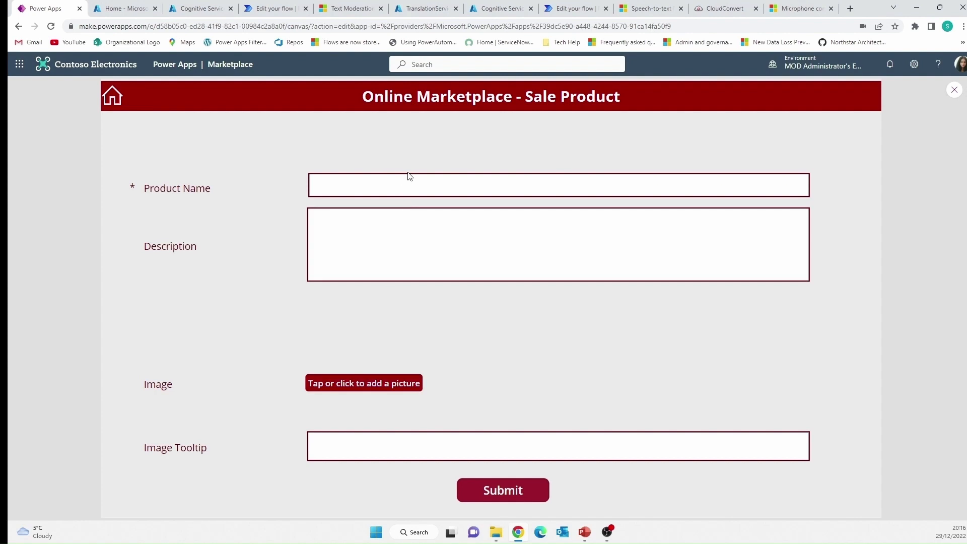
left_click(403, 187)
type("Ref")
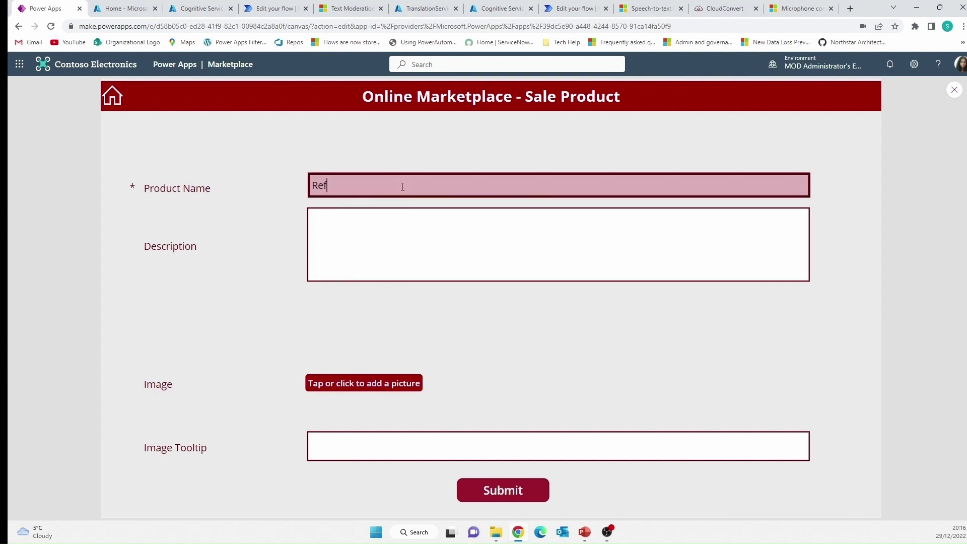
type("rigerator")
Step: Add refrigerator.jpg from the Desktop folder as the product's picture
left_click(366, 388)
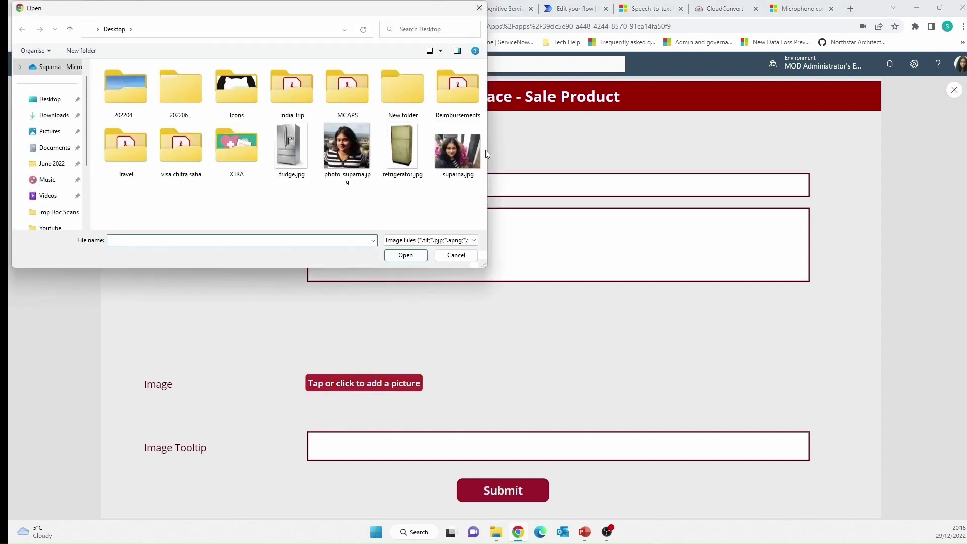
left_click(402, 146)
left_click(406, 256)
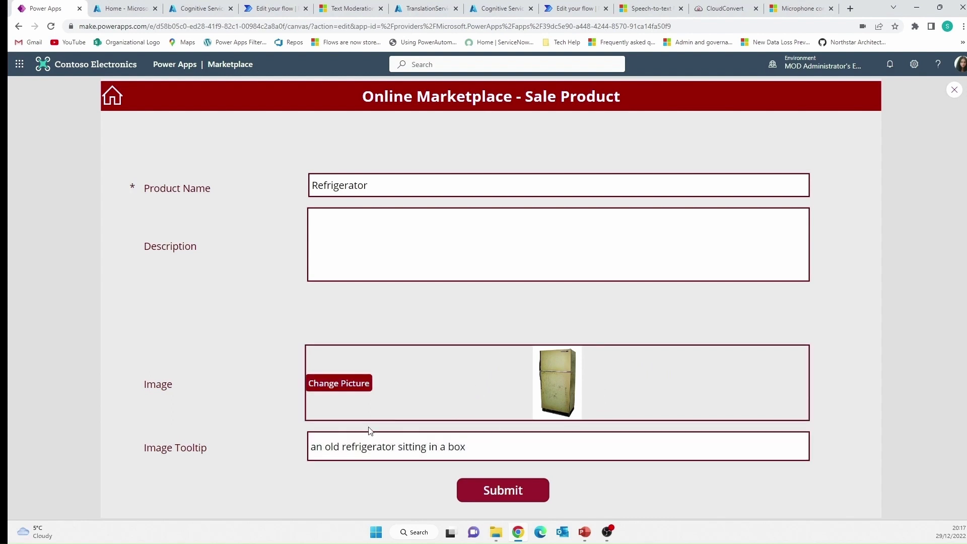
Step: Set the description to "This is old, but not crap. contact me at" followed by the seller's e-mail address, and submit the listing
left_click(341, 231)
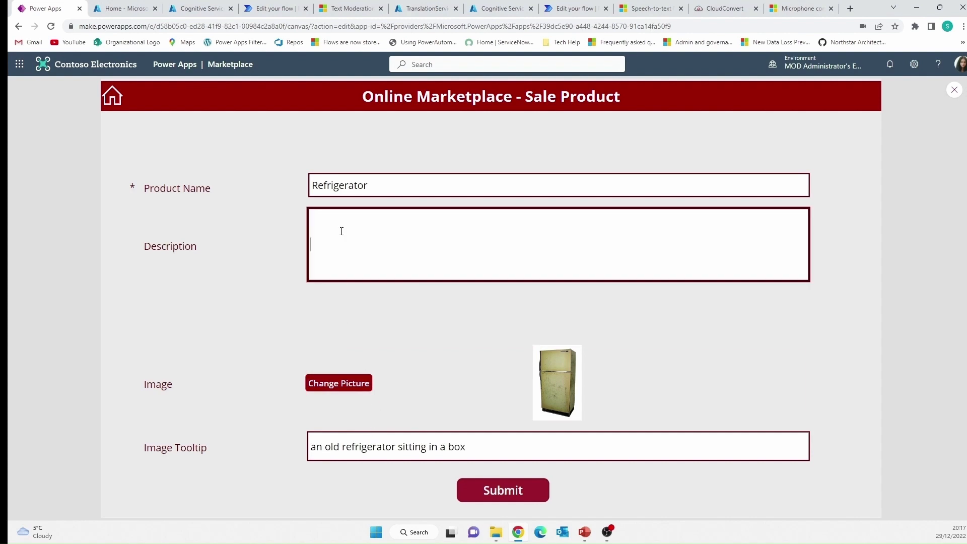
key("ctrl+v")
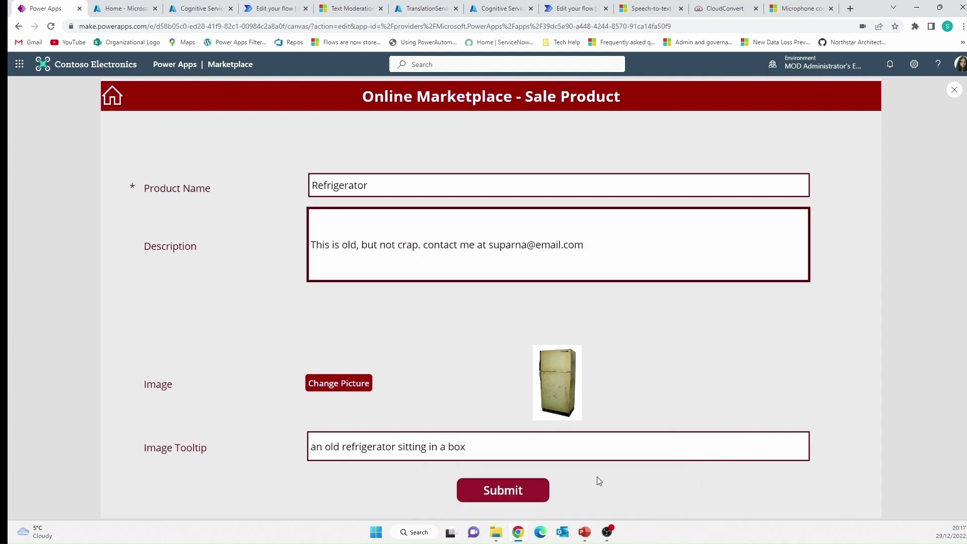
left_click(521, 492)
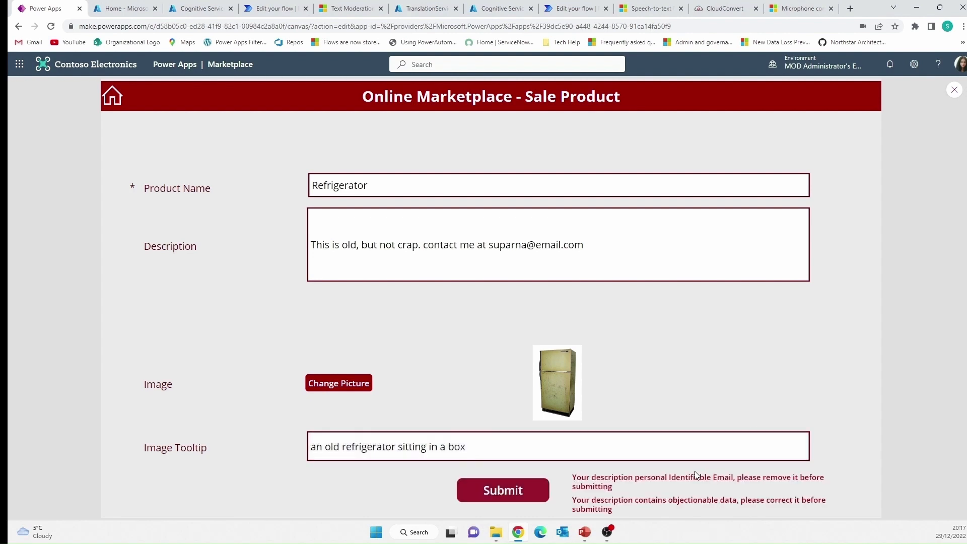
left_click_drag(636, 481, 737, 479)
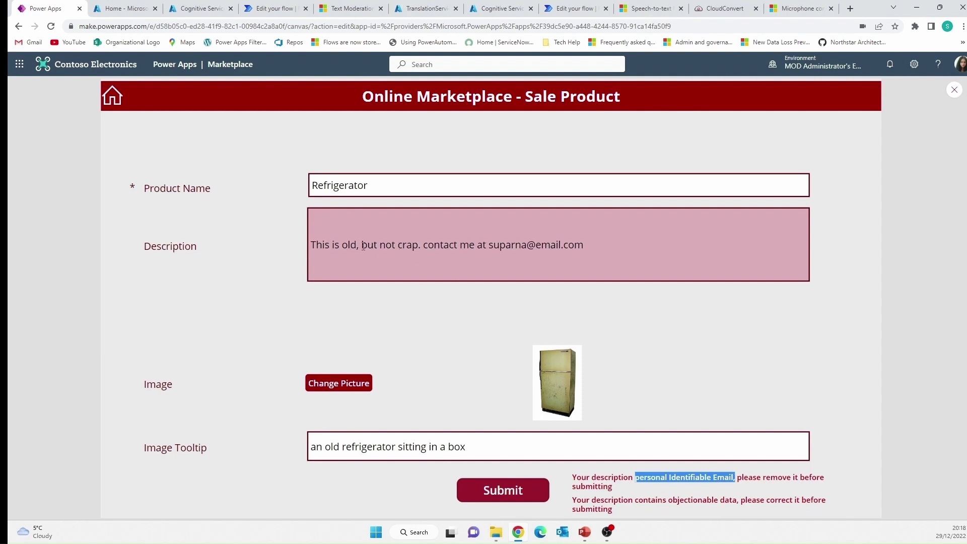
Step: Remove the "but not crap" phrase and the e-mail address so the description reads "This is old. contact me", and submit the listing again
left_click_drag(361, 247, 418, 250)
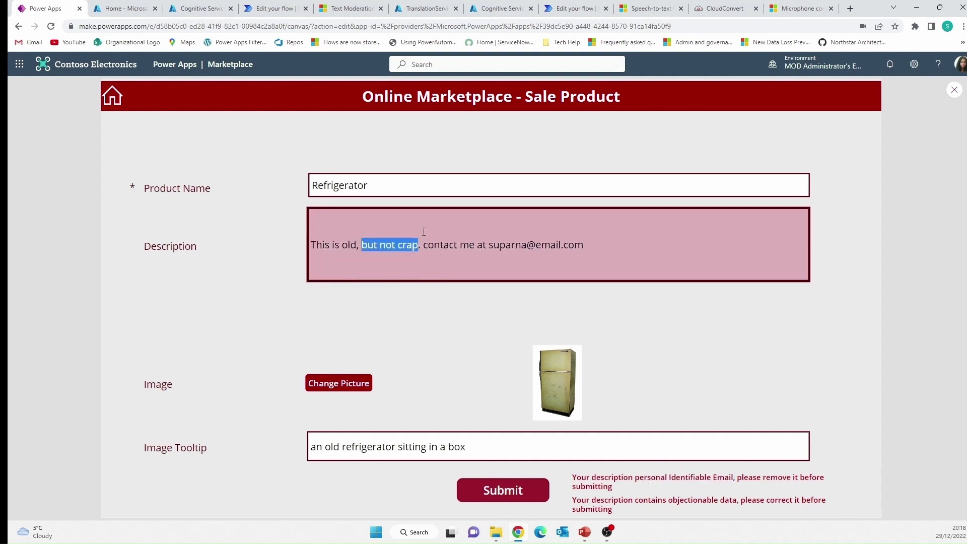
key("BackSpace")
key("BackSpace")
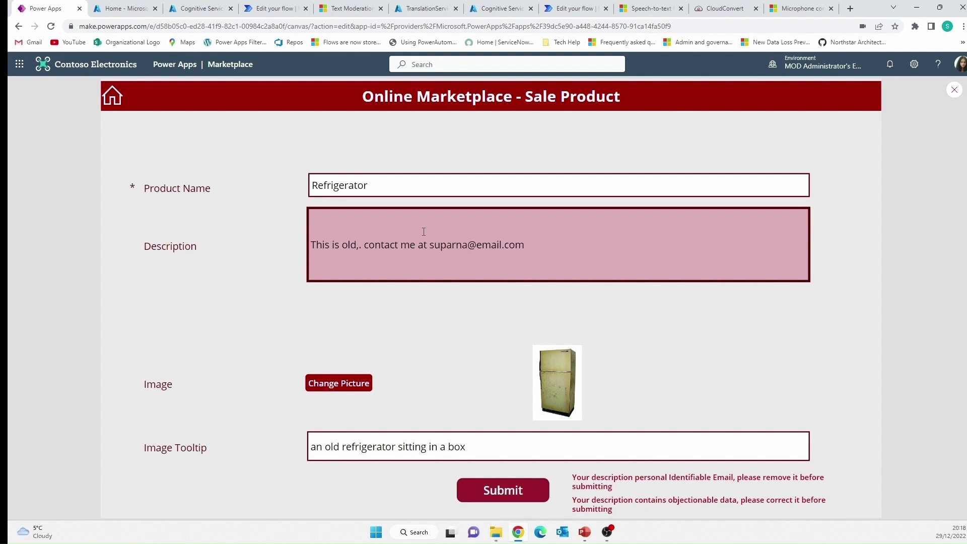
key("BackSpace")
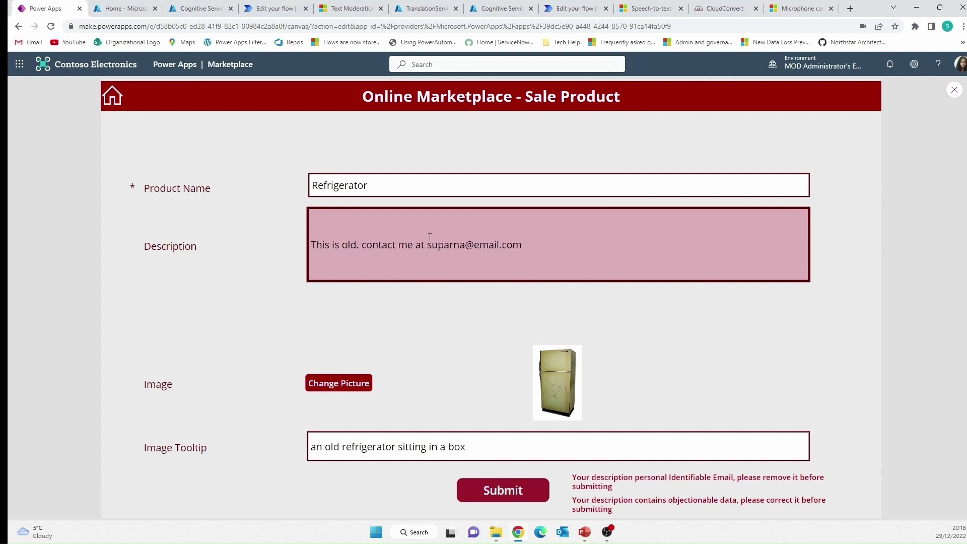
left_click_drag(415, 245, 564, 258)
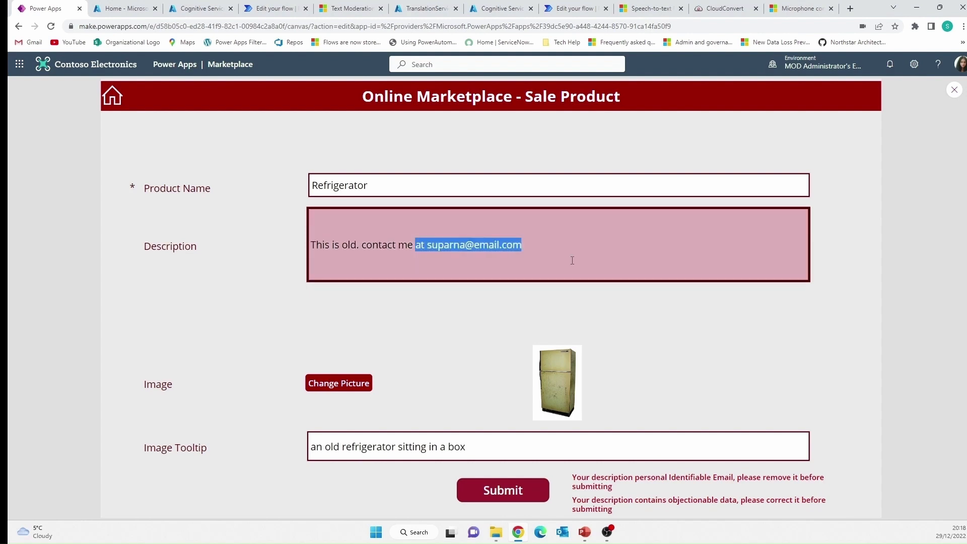
key("BackSpace")
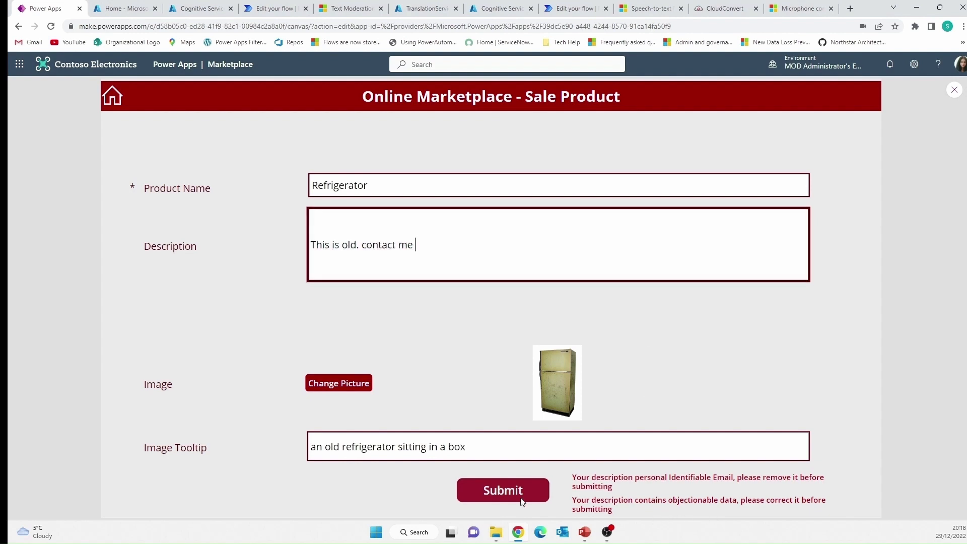
left_click(491, 491)
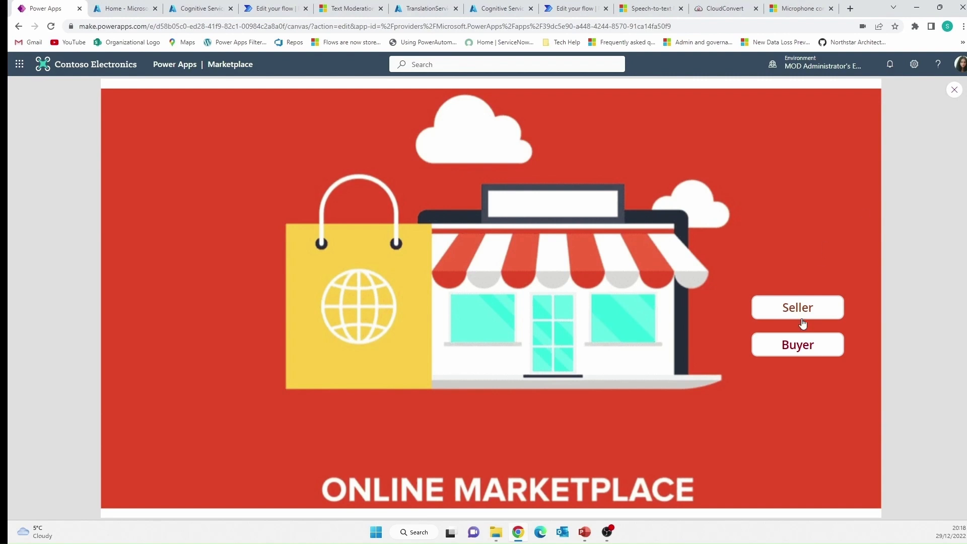
Step: Enter the marketplace as a buyer and search the products for "refrigerator"
left_click(798, 351)
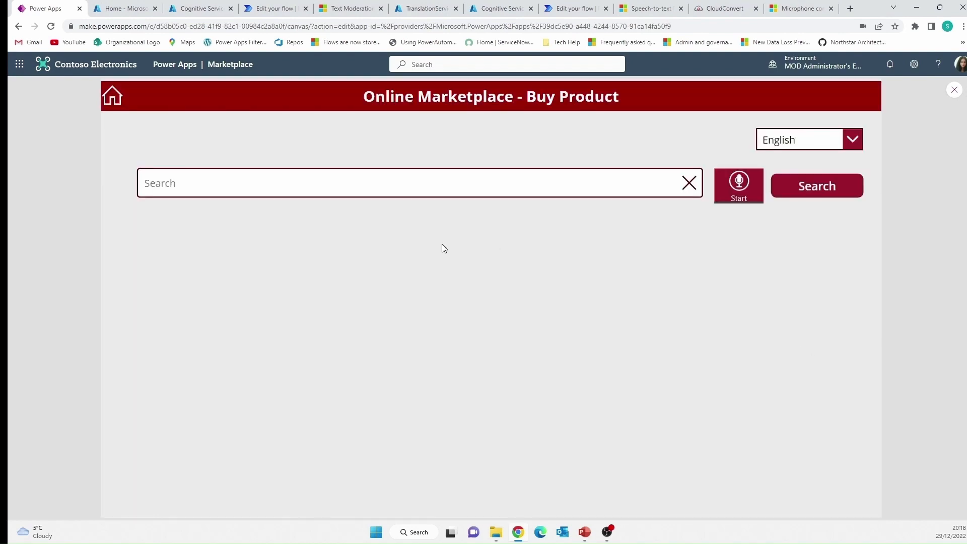
left_click(434, 185)
type("r")
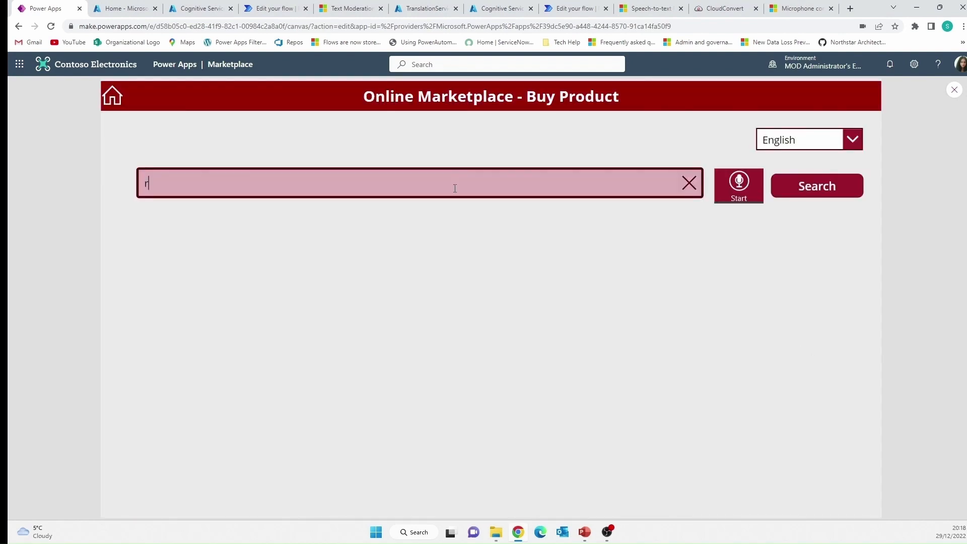
type("efrigerator")
left_click(824, 191)
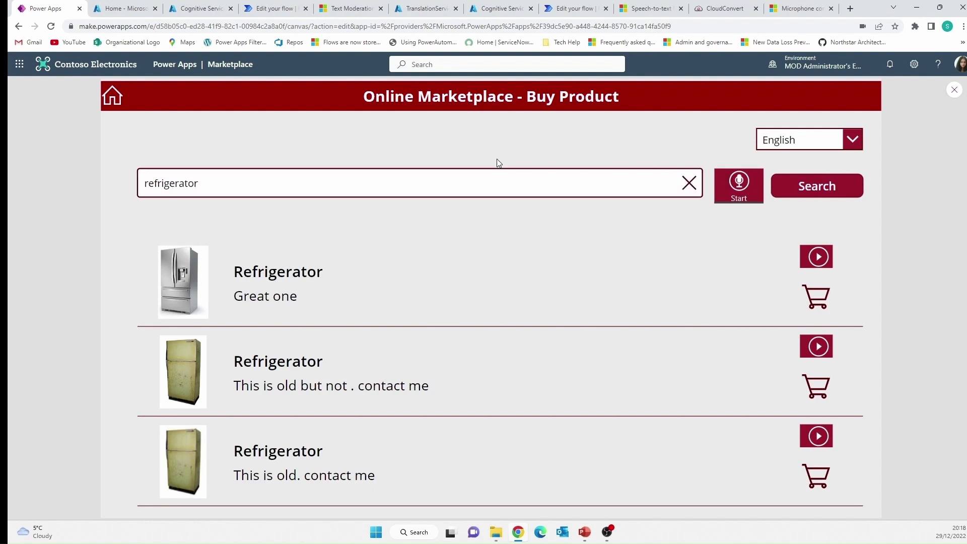
Step: View the results in Dutch, return to English, and play the audio of the listing described as "This is old. contact me"
left_click(853, 142)
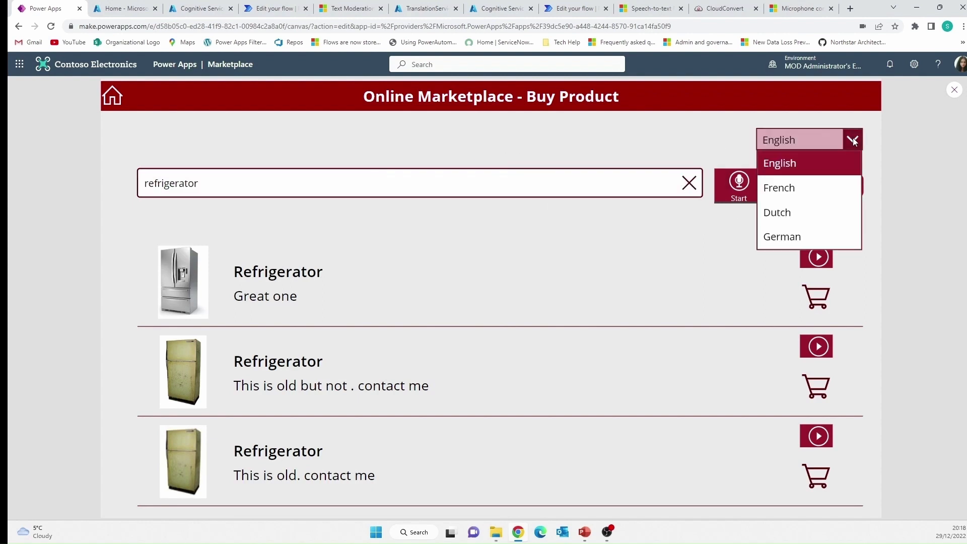
left_click(780, 213)
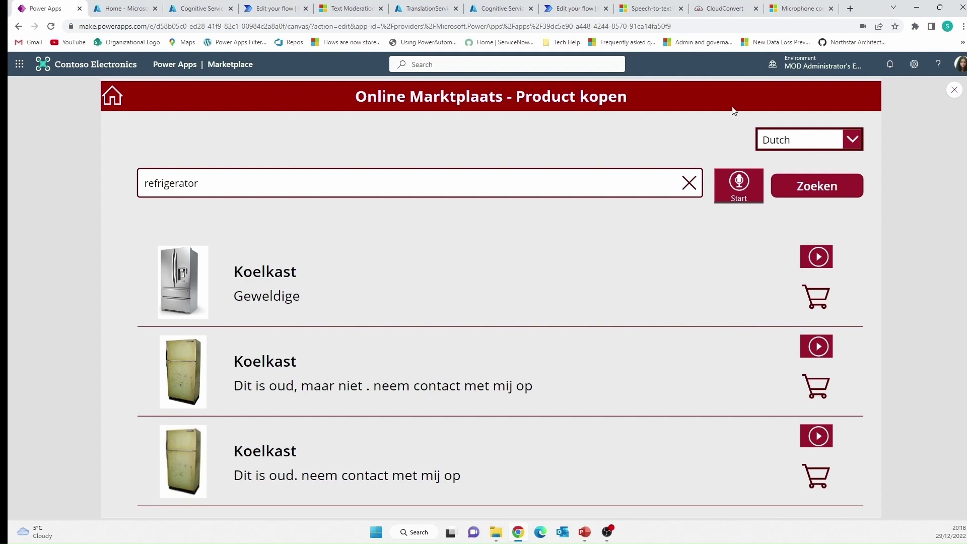
left_click(856, 139)
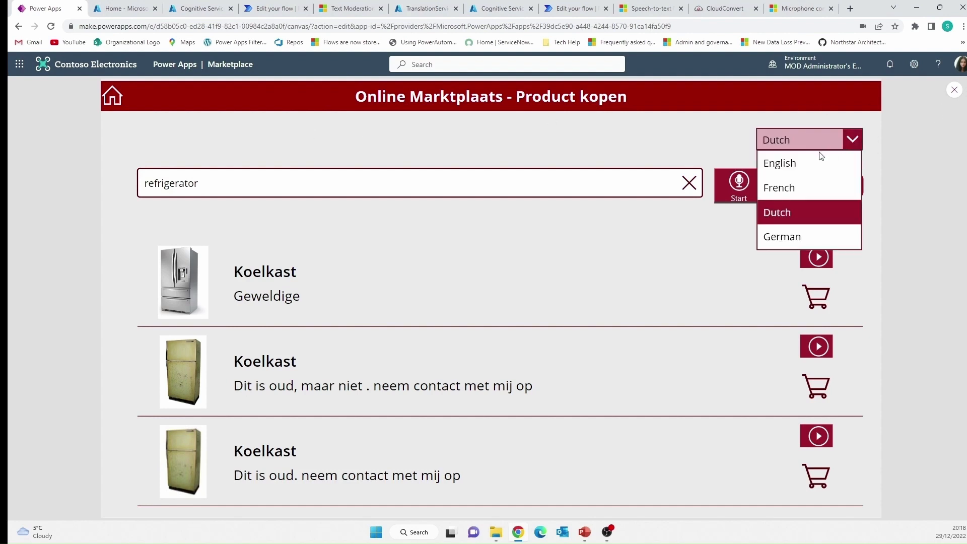
left_click(811, 160)
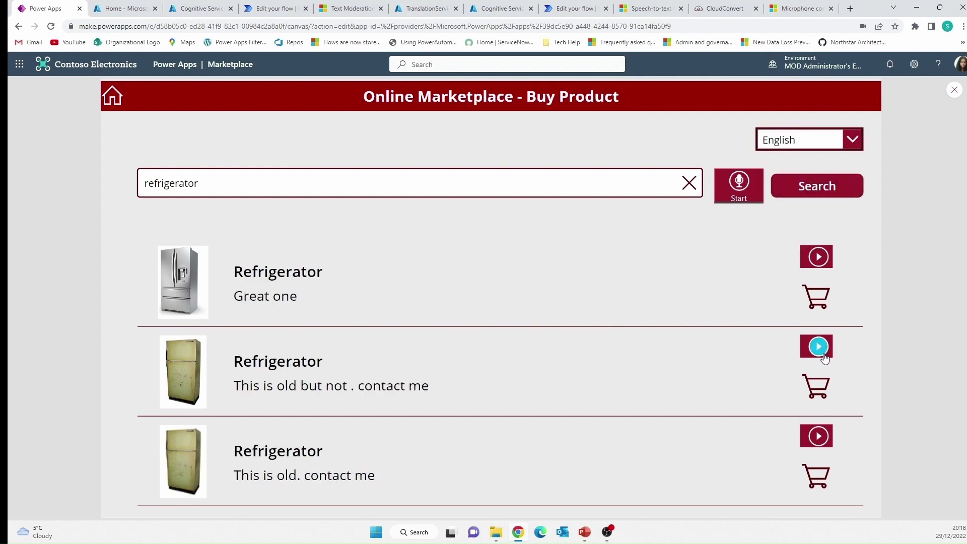
left_click(820, 437)
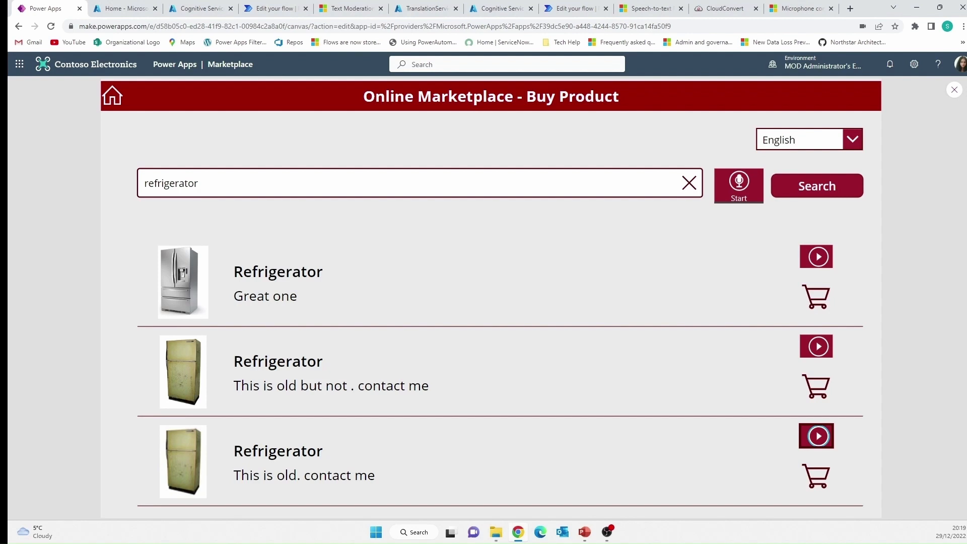
Step: Clear the product search and search for Refrigerator by recording the term as spoken input
left_click(690, 184)
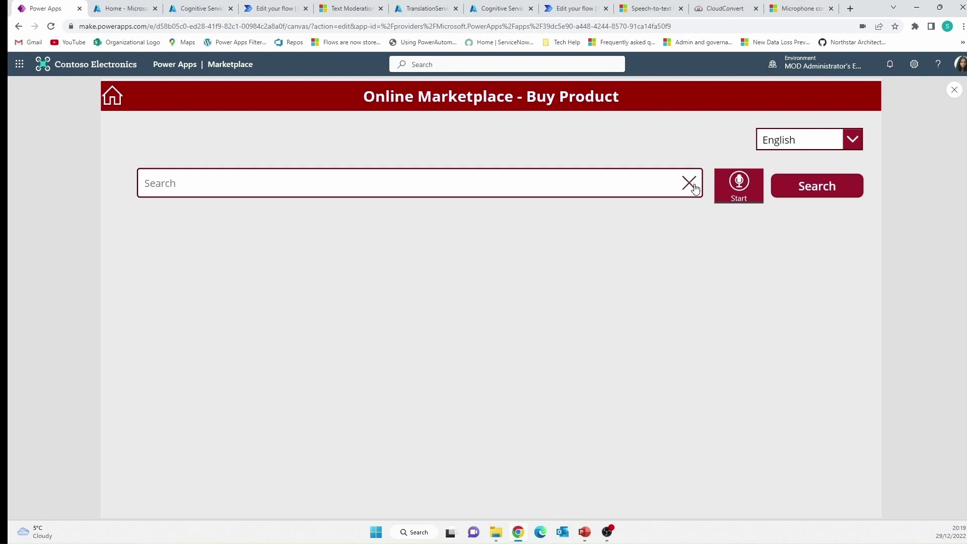
left_click(739, 187)
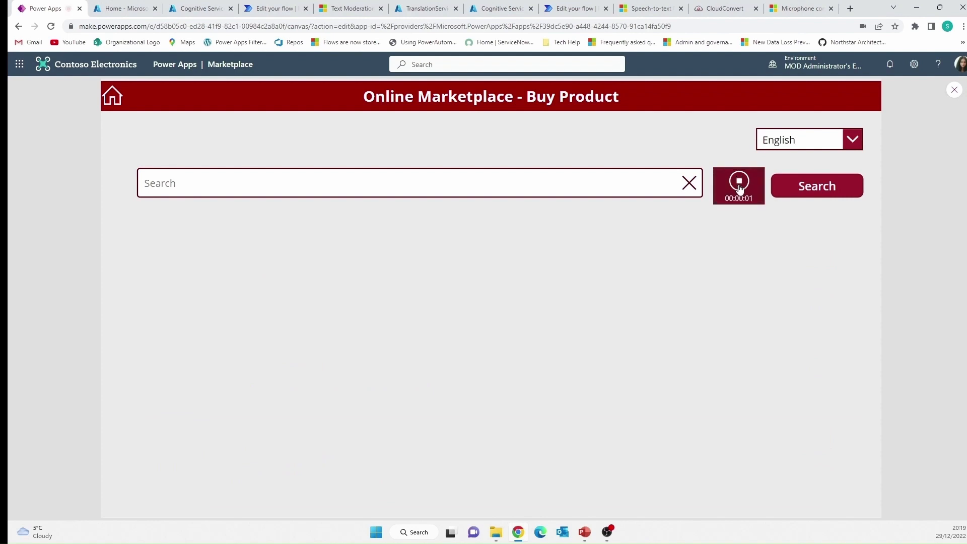
left_click(738, 187)
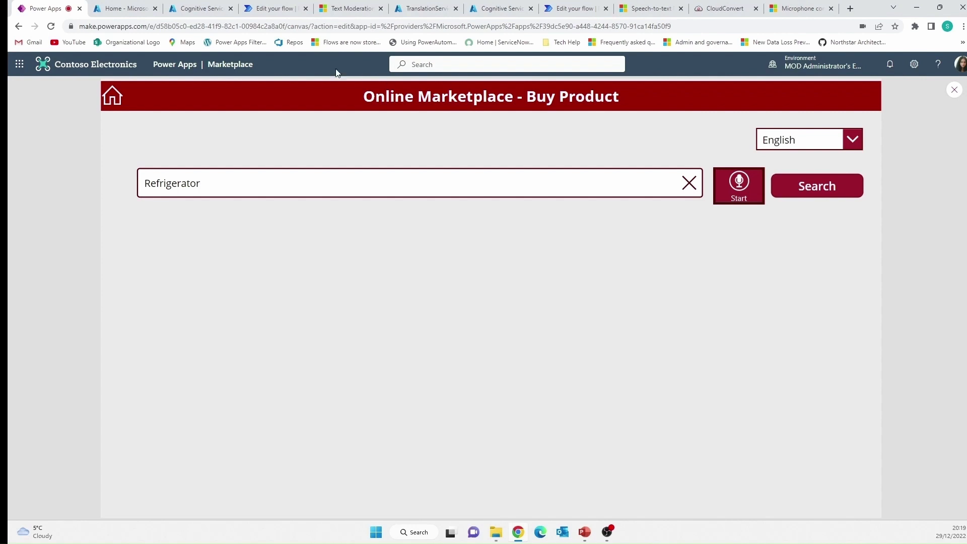
left_click(808, 181)
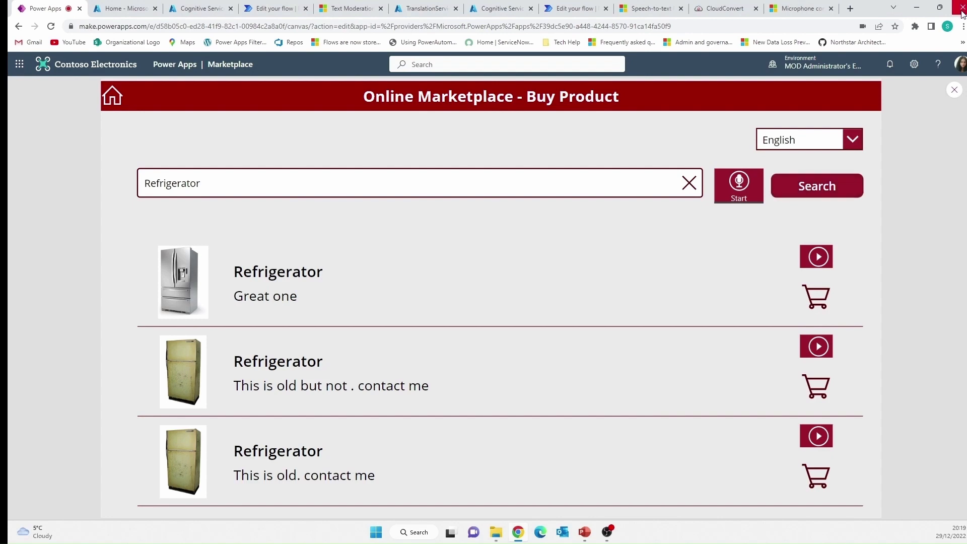
Step: Leave the app preview and select the product image card on the Add Product screen
left_click(954, 91)
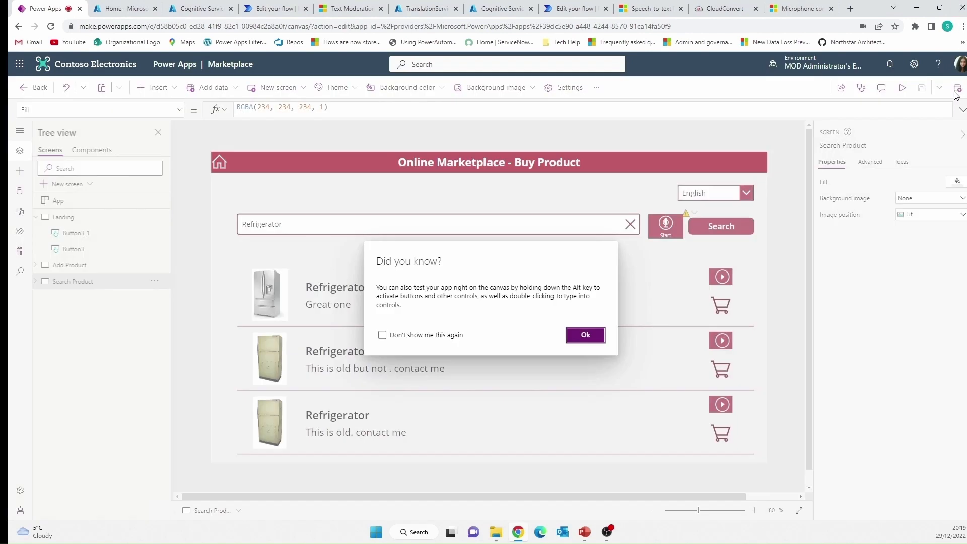
left_click(584, 334)
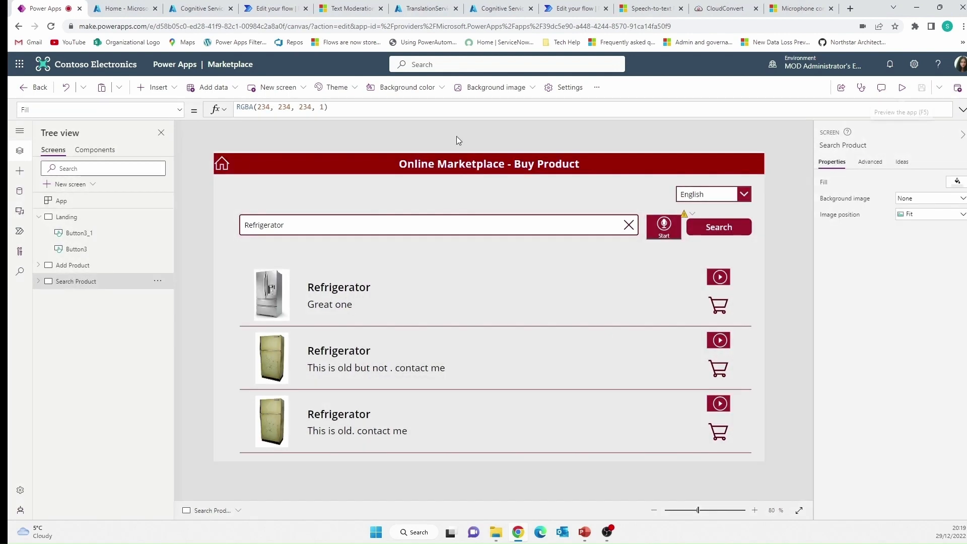
left_click(95, 268)
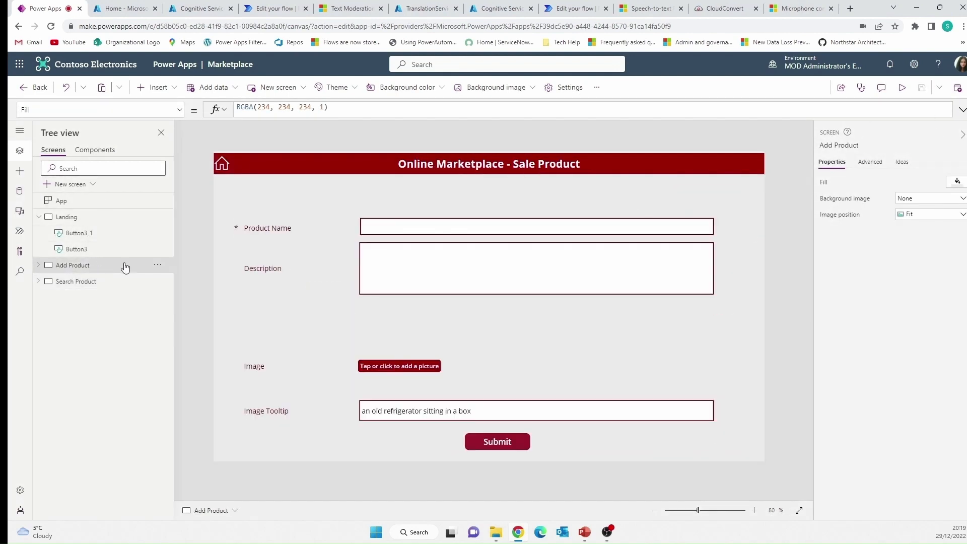
left_click(396, 372)
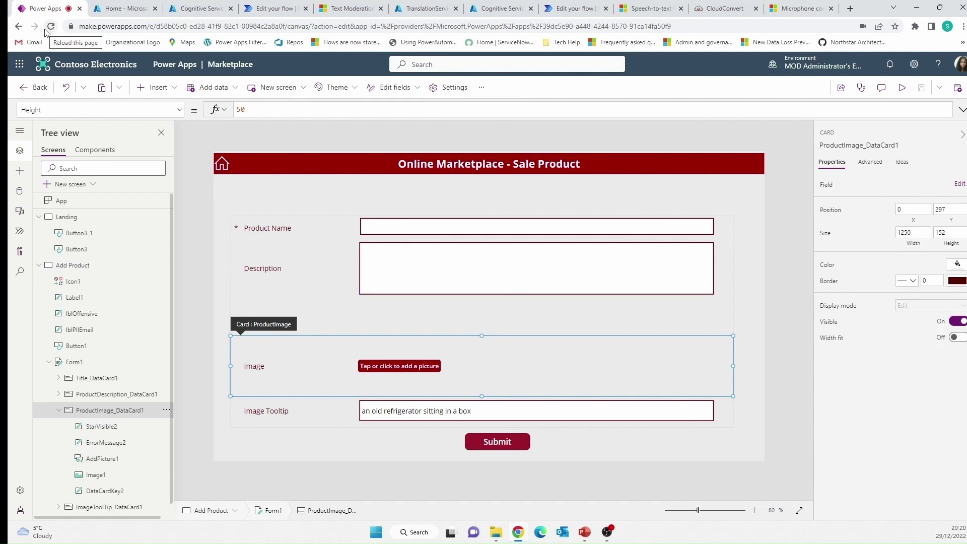
Step: Switch to the Azure portal and open the Computer vision resources in Cognitive Services
left_click(123, 10)
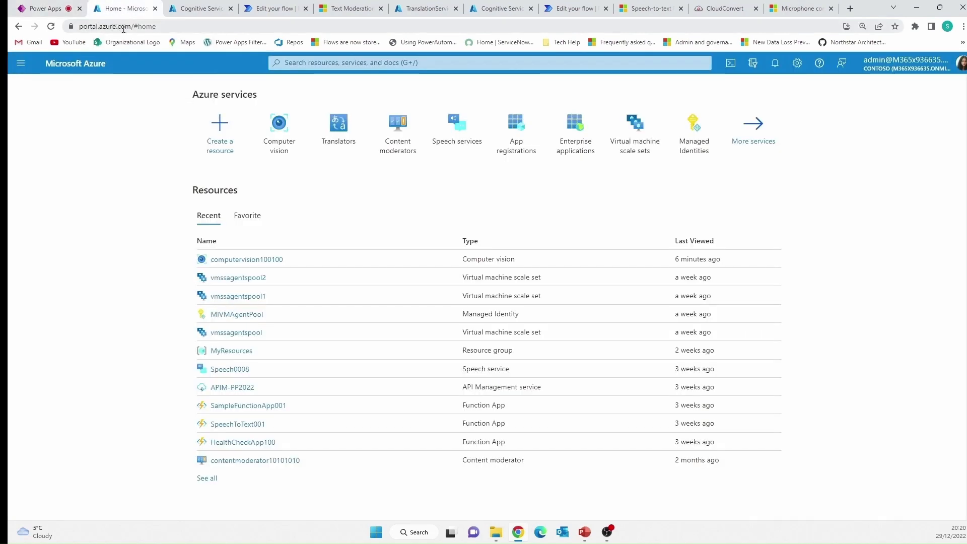
left_click(421, 62)
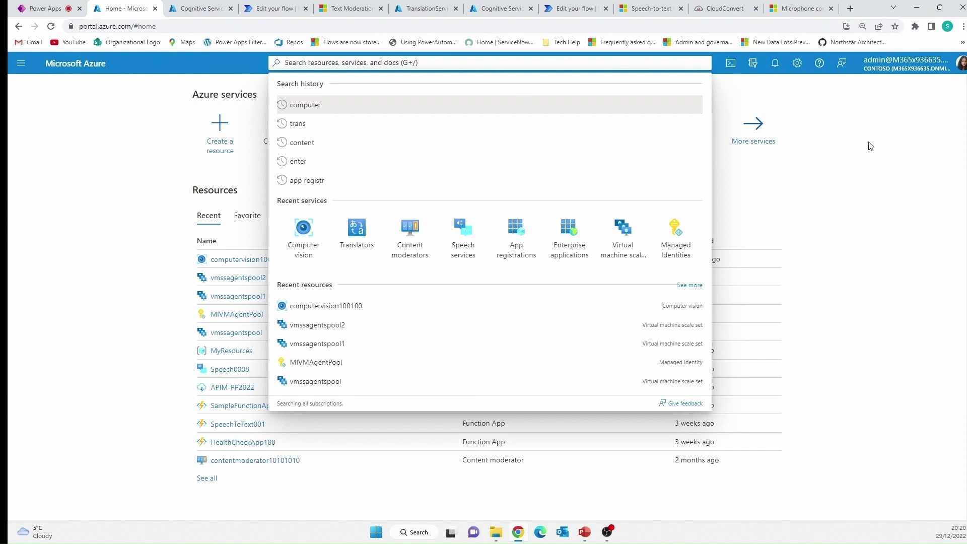
left_click(875, 145)
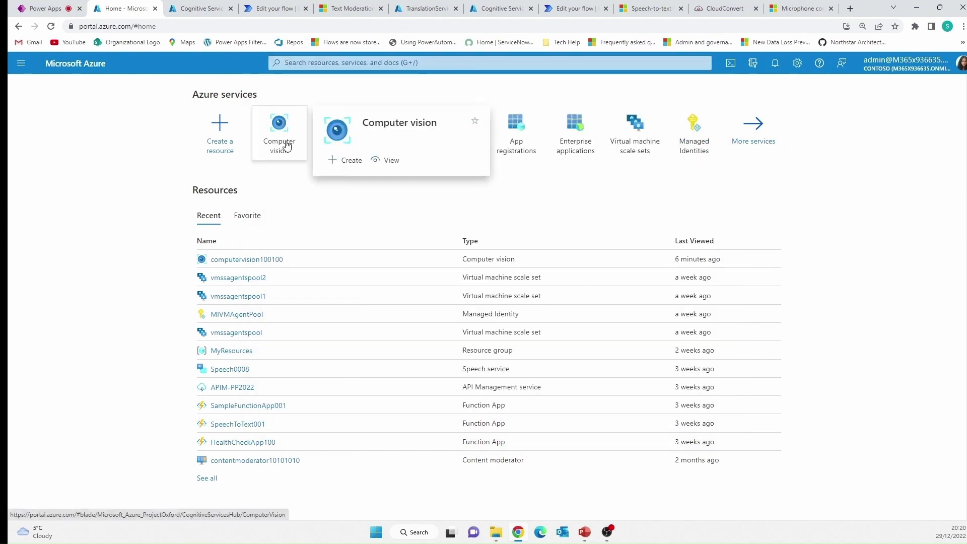
left_click(287, 145)
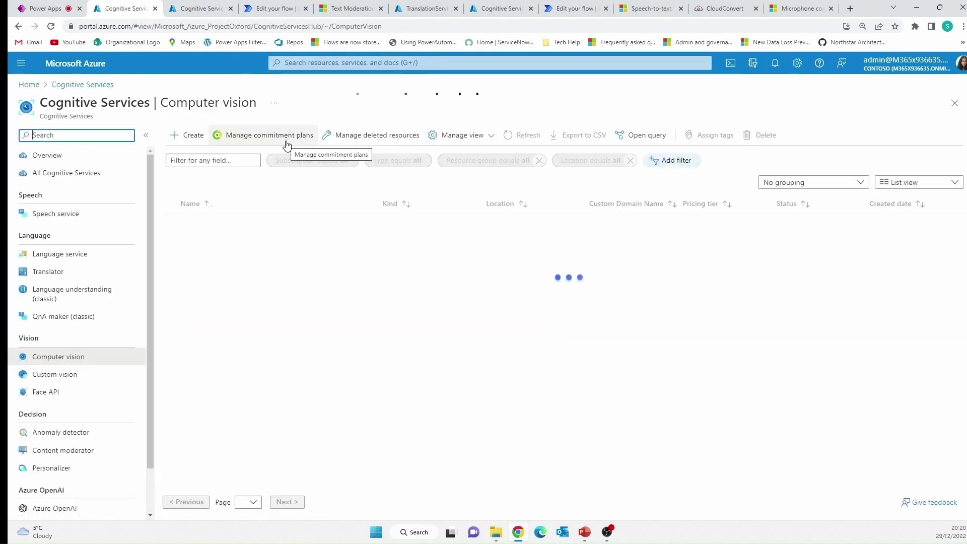
Step: View the Computer Vision creation form, return to the resource list, and open the Keys and Endpoint page of computervision100100
left_click(183, 139)
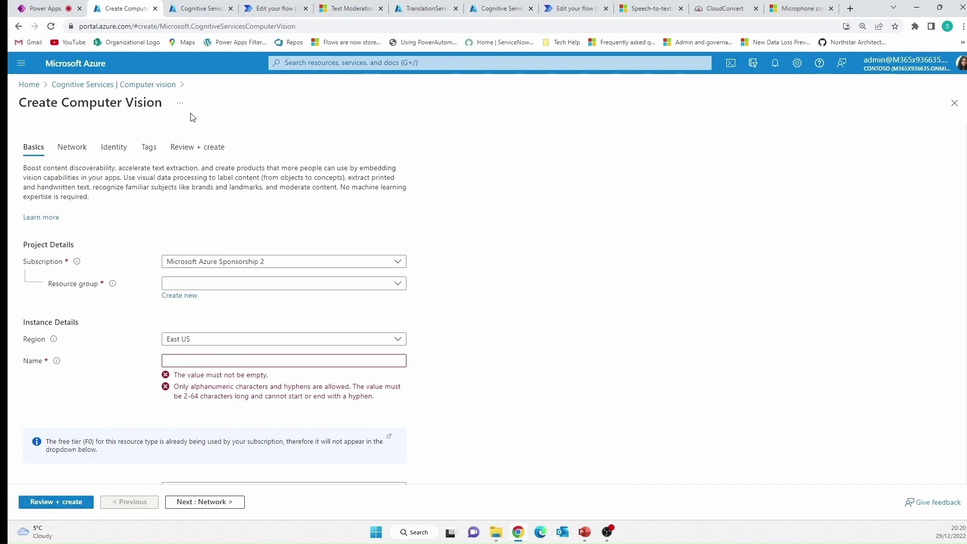
left_click(164, 85)
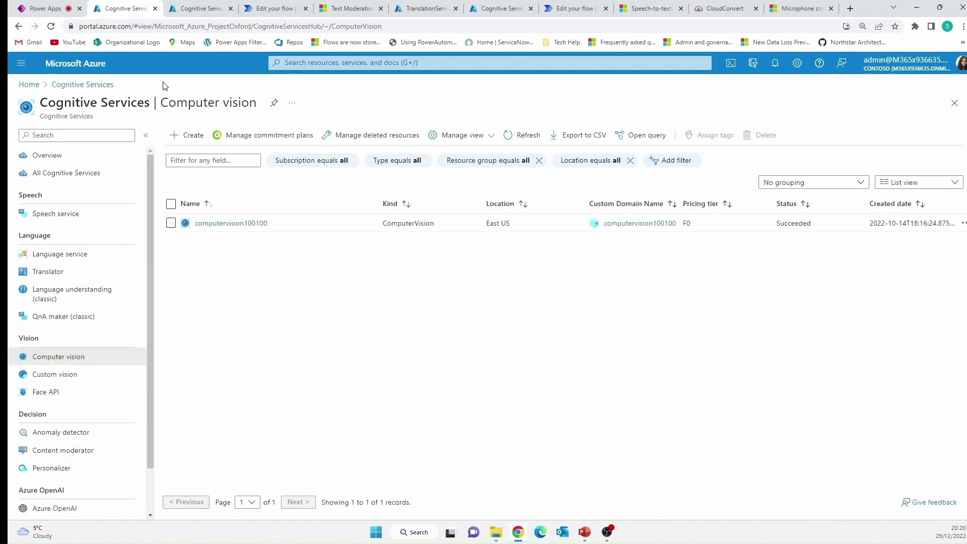
left_click(234, 224)
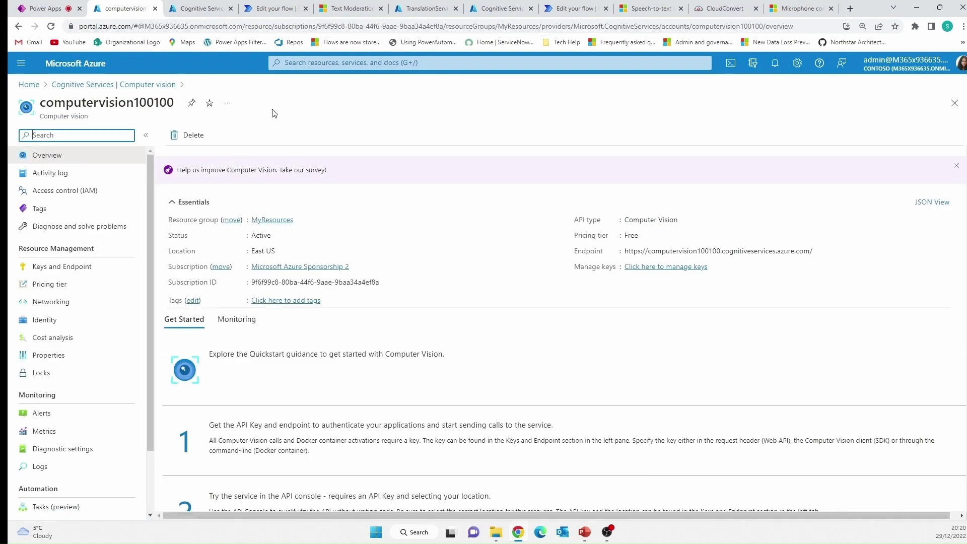
left_click(83, 273)
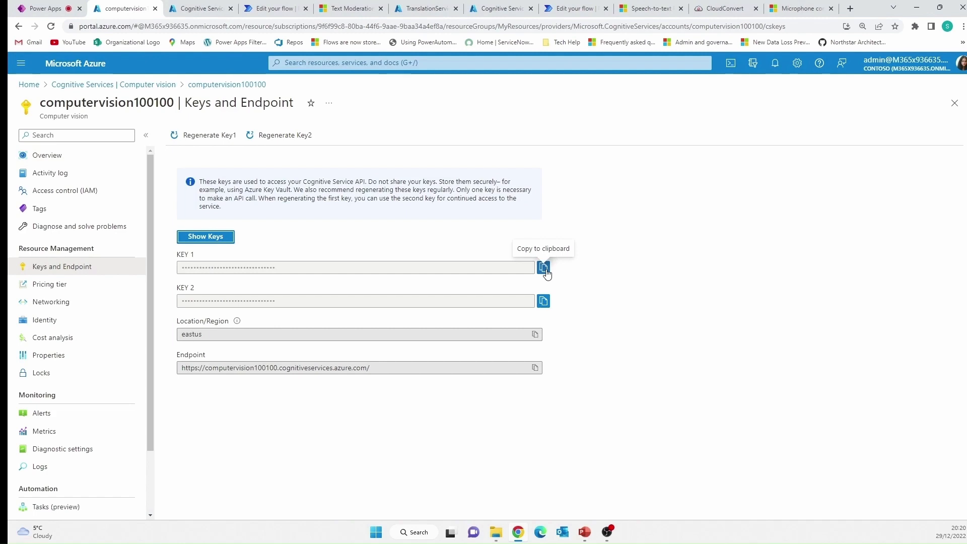
Step: Switch to Power Apps and start adding a new Computer Vision API connection from the connectors in the app's data sources
left_click(45, 9)
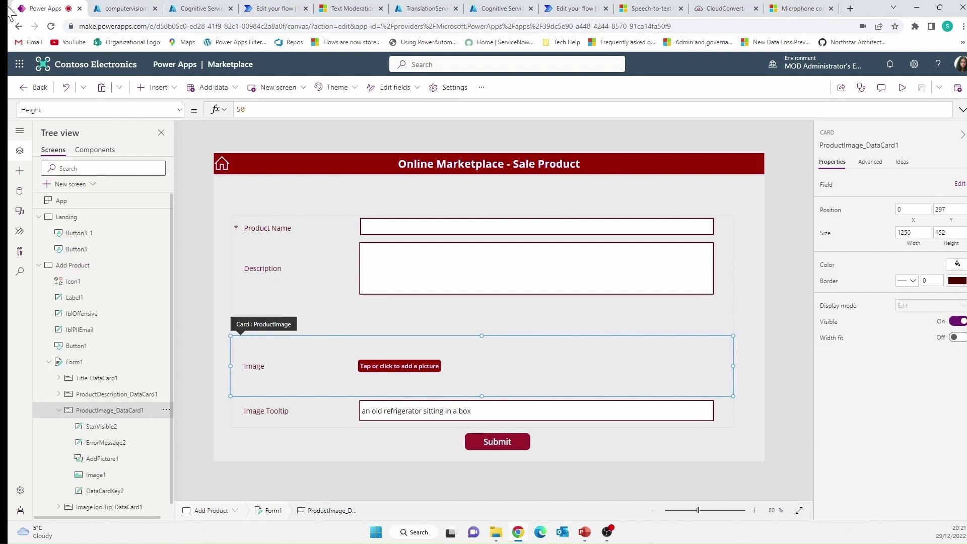
left_click(22, 195)
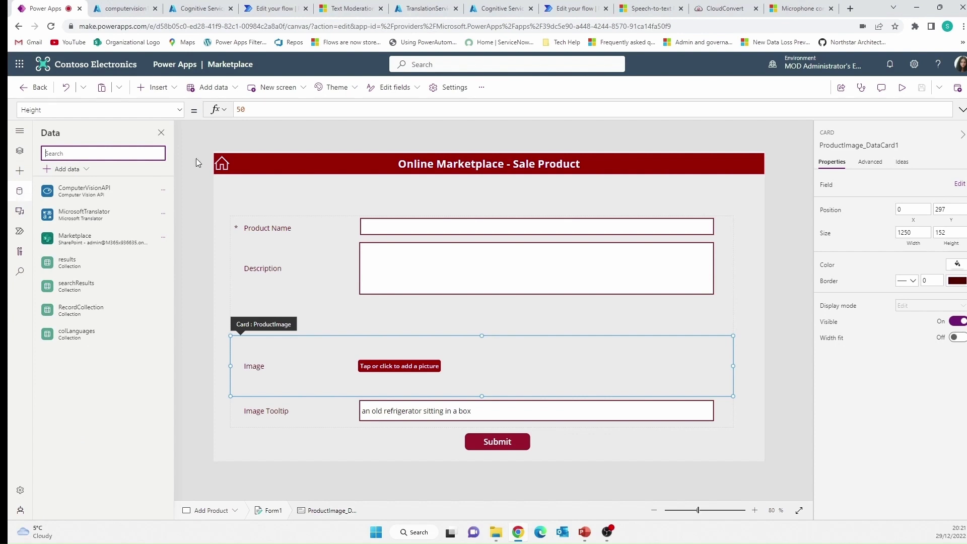
mouse_move(82, 197)
left_click(84, 170)
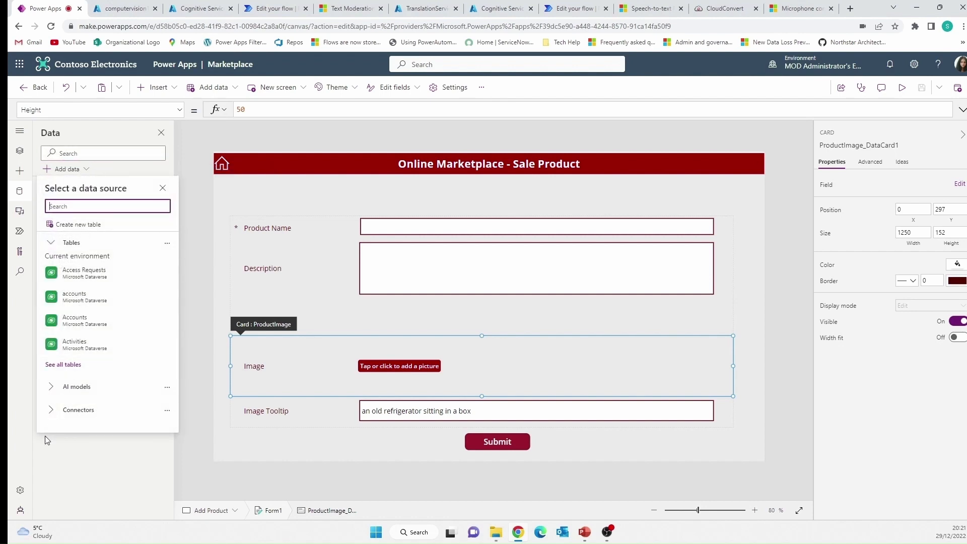
left_click(74, 416)
scroll(74, 407, "down", 5)
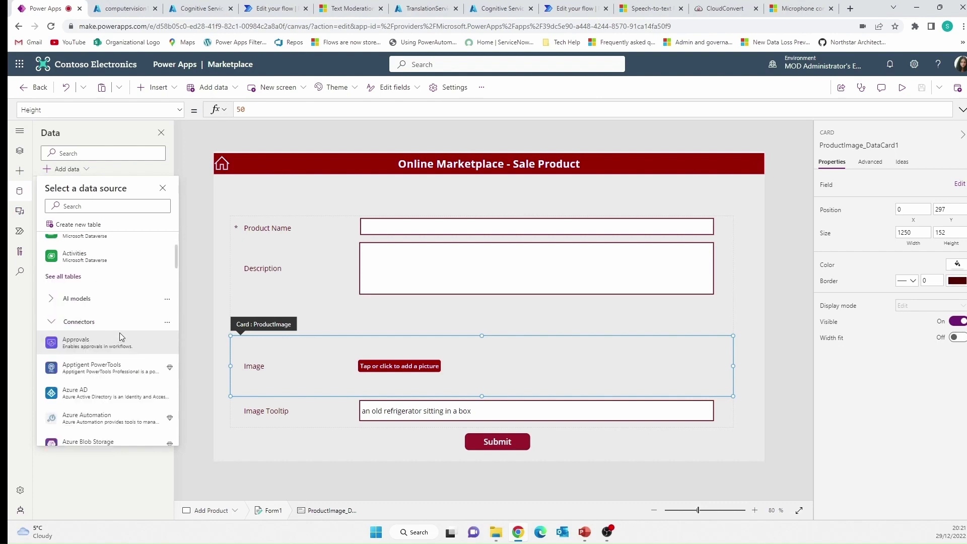
scroll(74, 395, "down", 1)
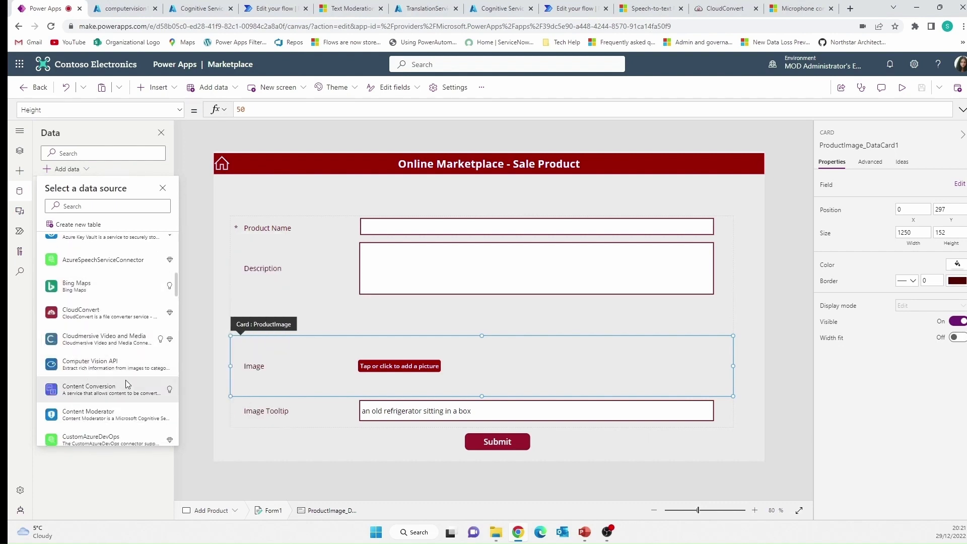
left_click(117, 367)
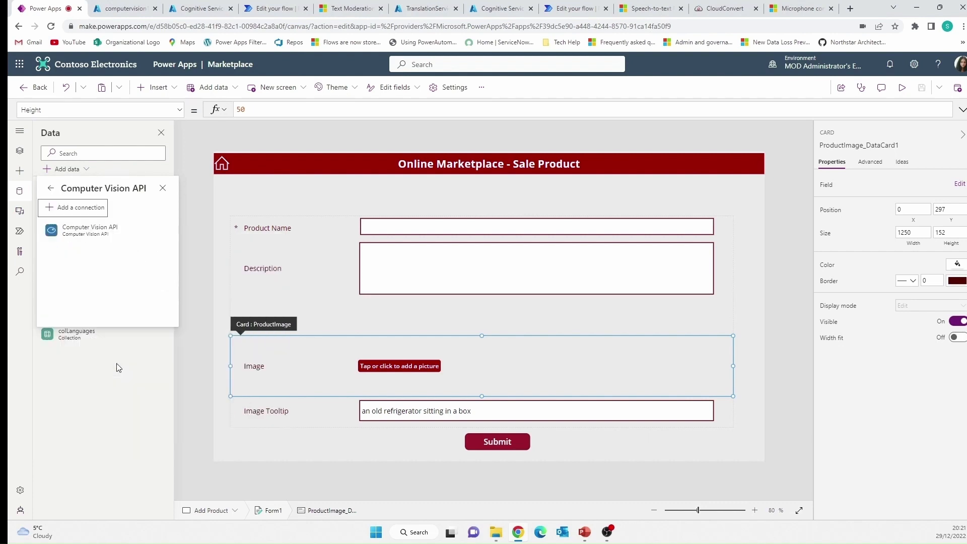
left_click(96, 208)
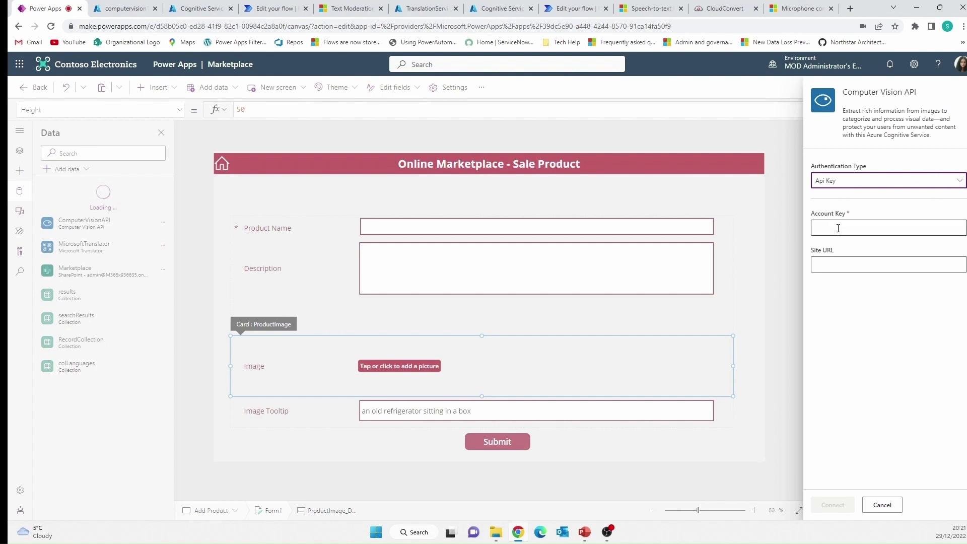
Step: Copy the first API key of computervision100100 in the Azure portal, return to Power Apps, and cancel the new connection
left_click(125, 10)
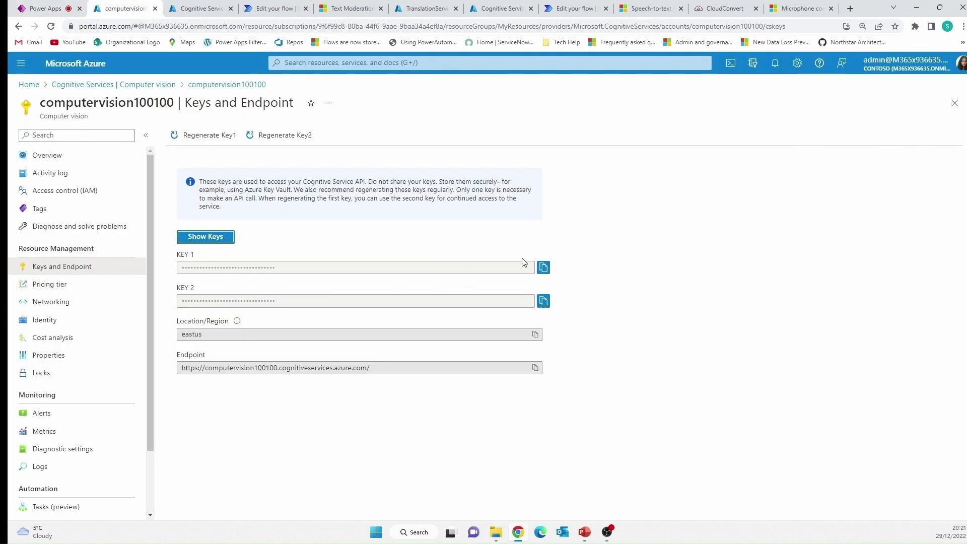
left_click(542, 268)
left_click(39, 9)
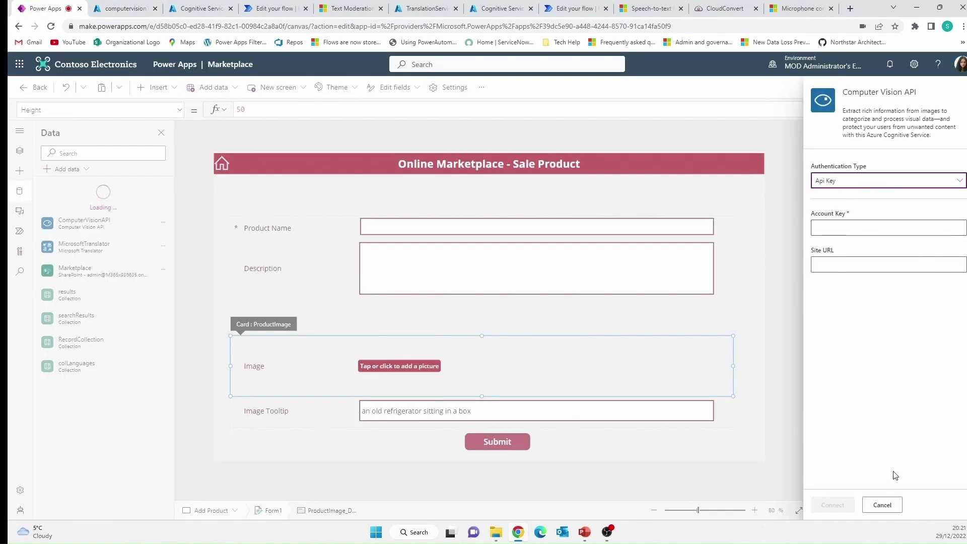
left_click(890, 508)
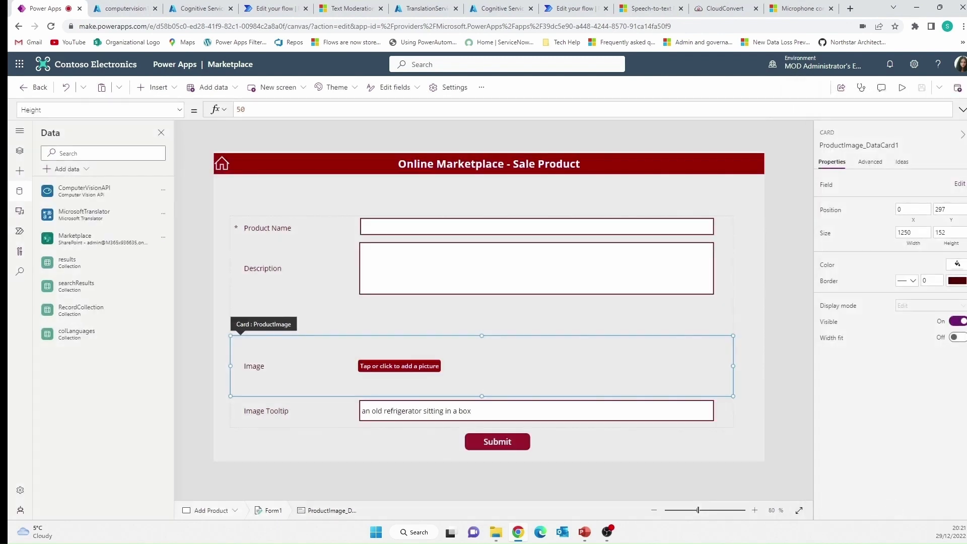
Step: Show the OnChange formula of the AddPicture1 control in the product image card
left_click(382, 371)
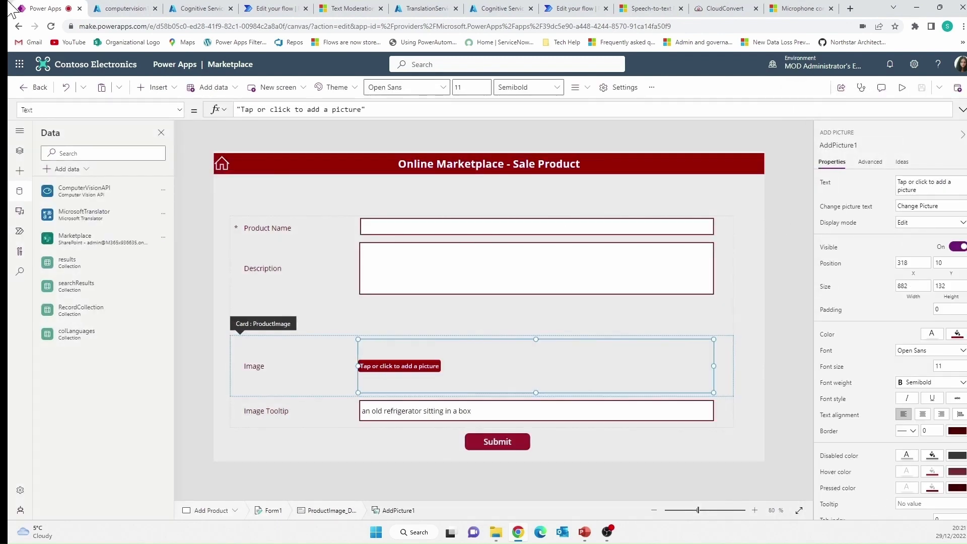
left_click(14, 152)
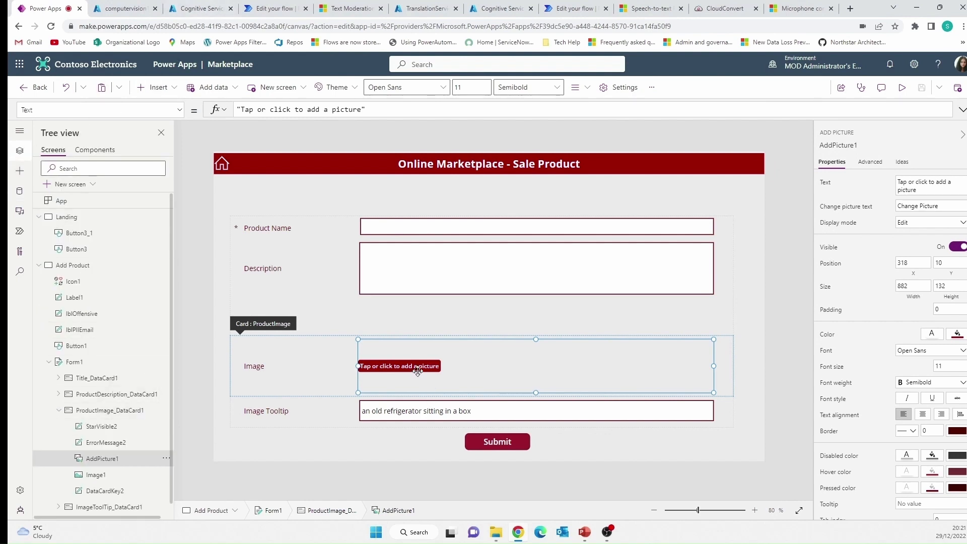
left_click(180, 109)
scroll(123, 175, "up", 5)
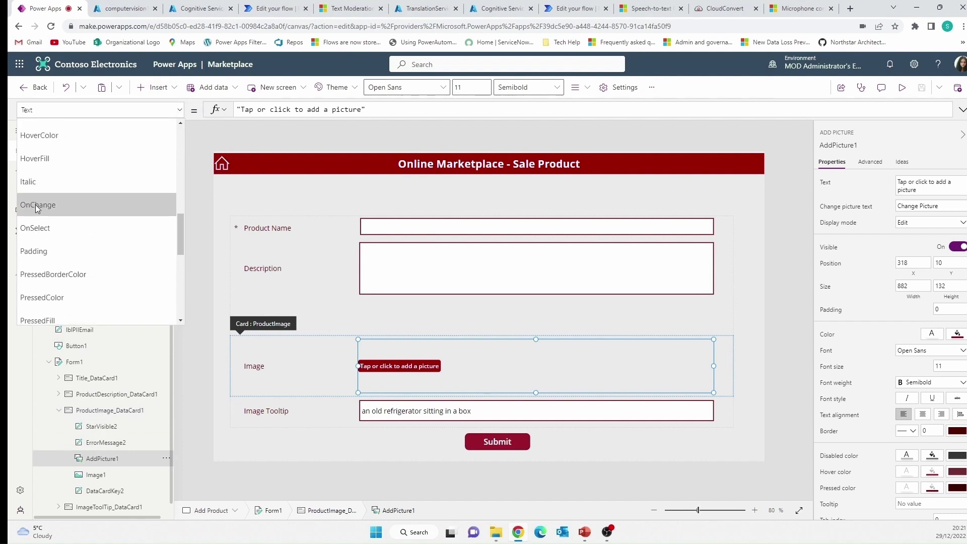
left_click(38, 204)
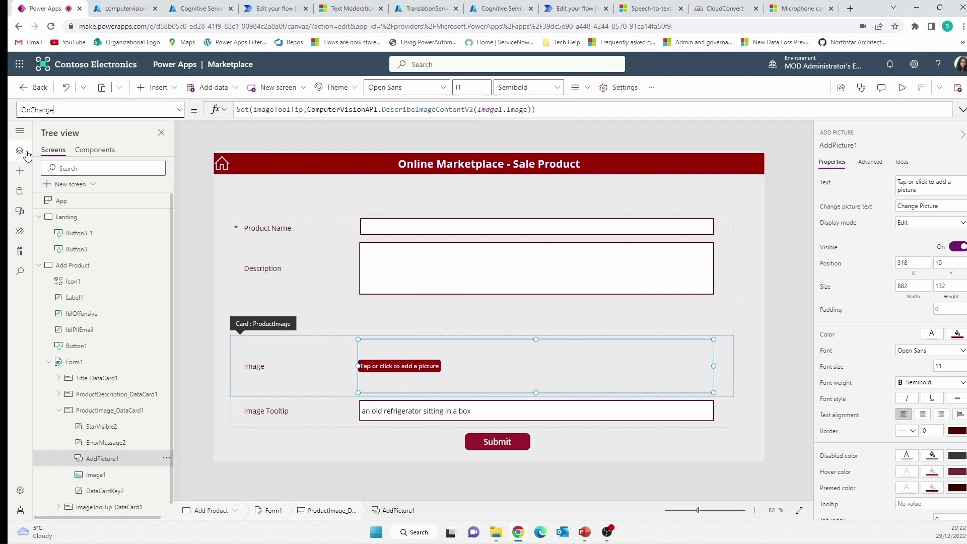
Step: Start adding a new Content Moderator connection from the connectors in the app's data sources
left_click(19, 191)
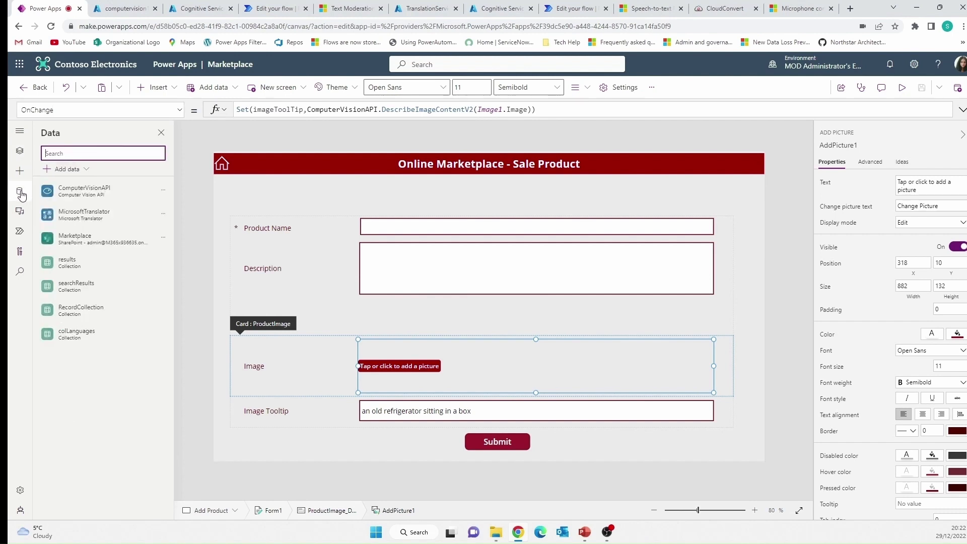
left_click(88, 171)
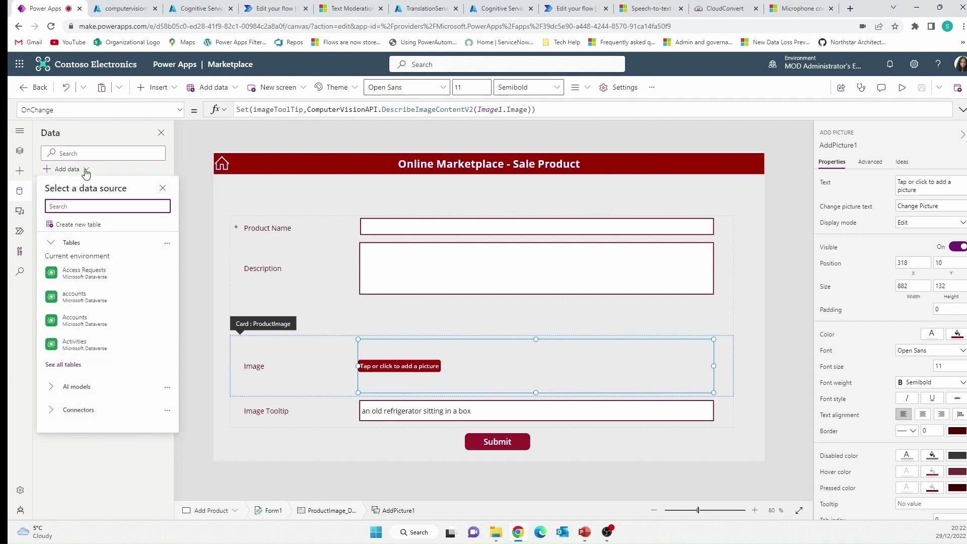
left_click(91, 410)
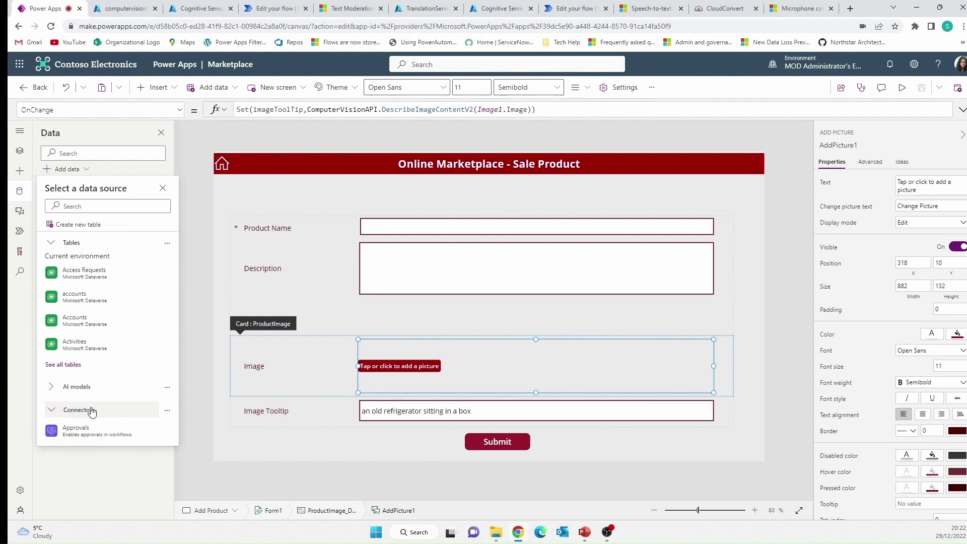
scroll(101, 393, "down", 10)
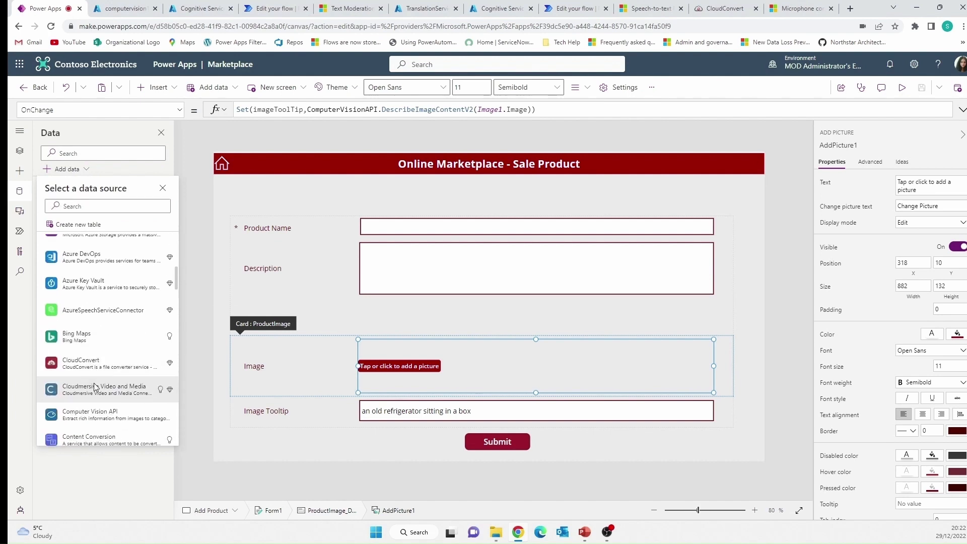
scroll(108, 368, "down", 3)
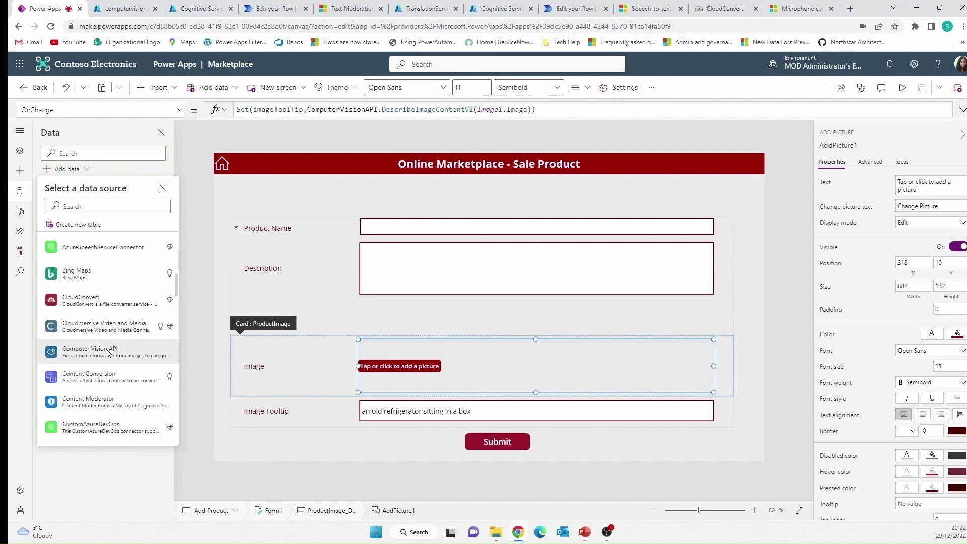
left_click(91, 397)
left_click(90, 208)
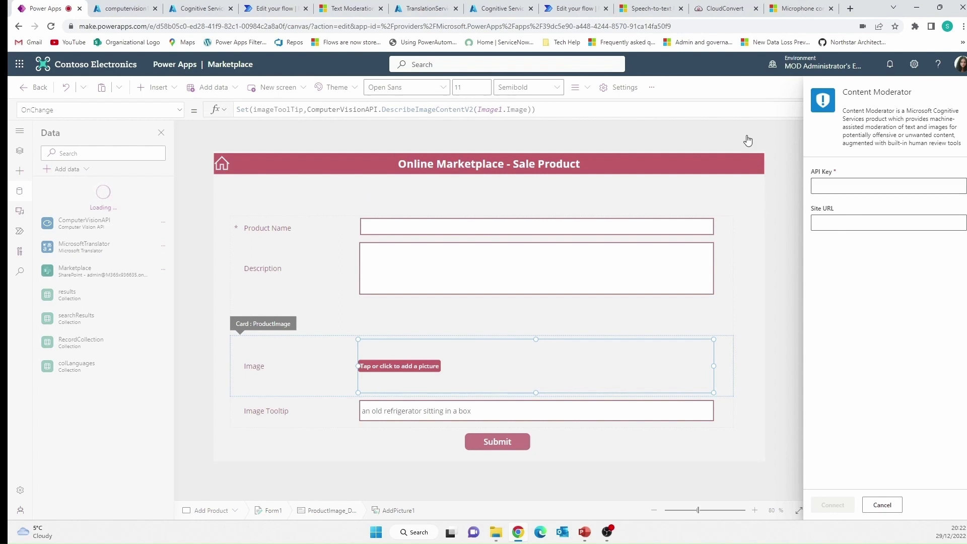
Step: View the contentmoderator10101010 resource in the Azure portal, return to Power Apps, and cancel the new Content Moderator connection
left_click(199, 10)
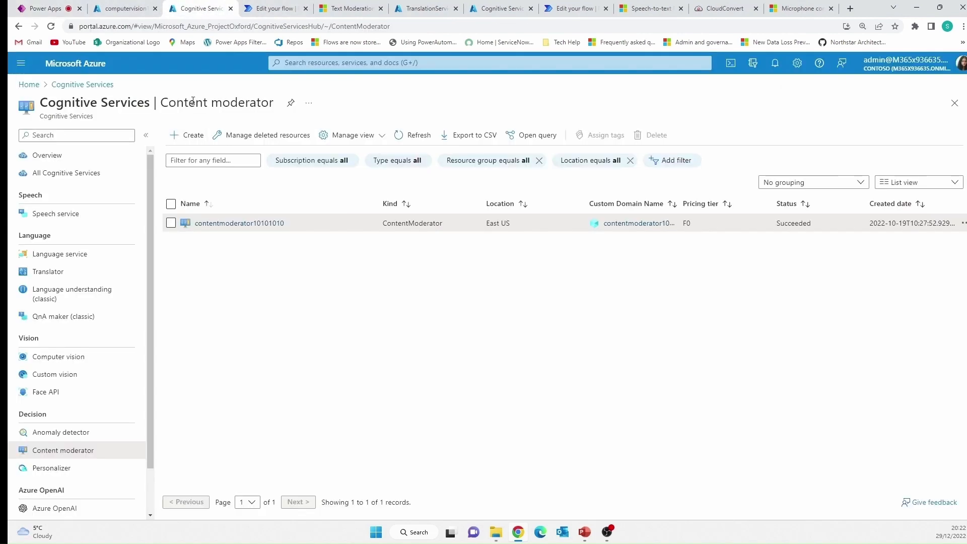
left_click(226, 228)
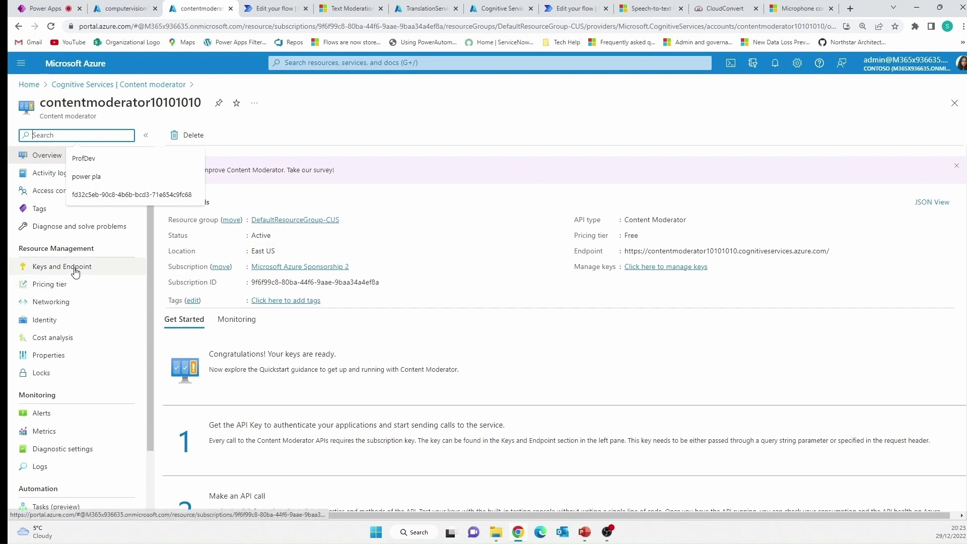
left_click(40, 8)
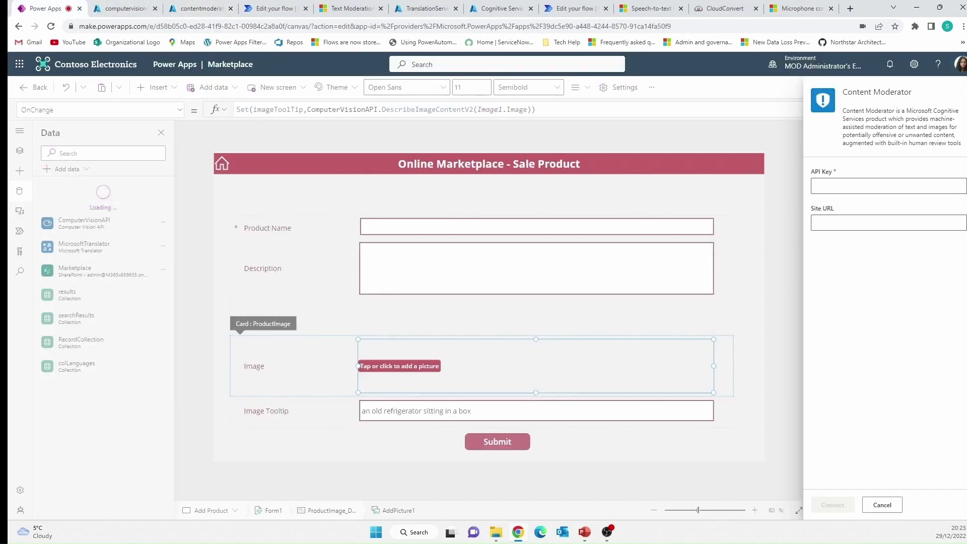
left_click(882, 505)
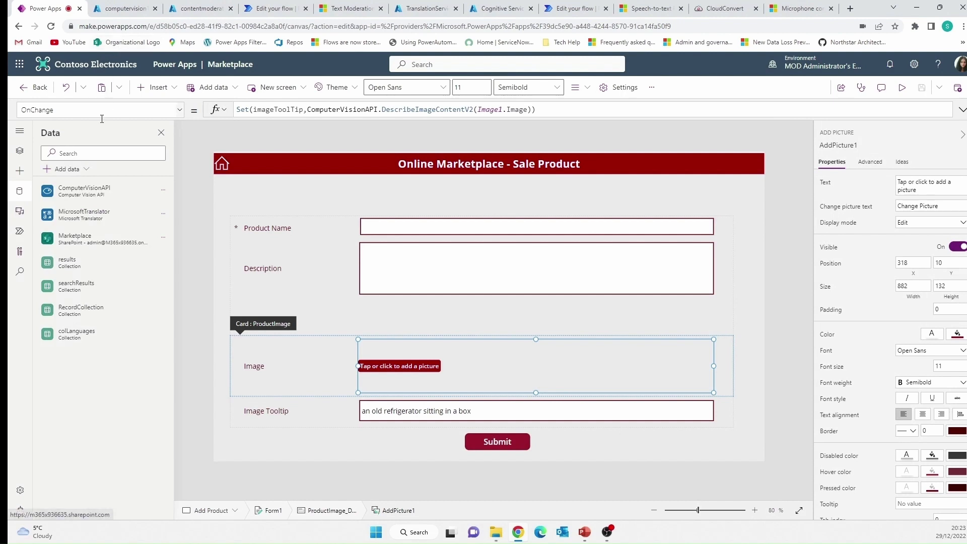
Step: Add the existing Content Moderator connection to the app's data sources
left_click(86, 170)
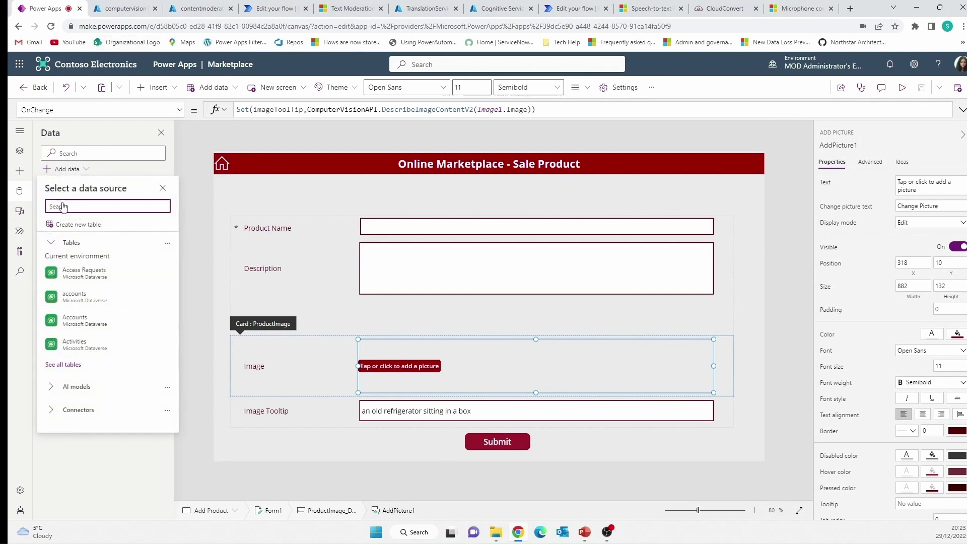
left_click(72, 411)
scroll(81, 383, "down", 5)
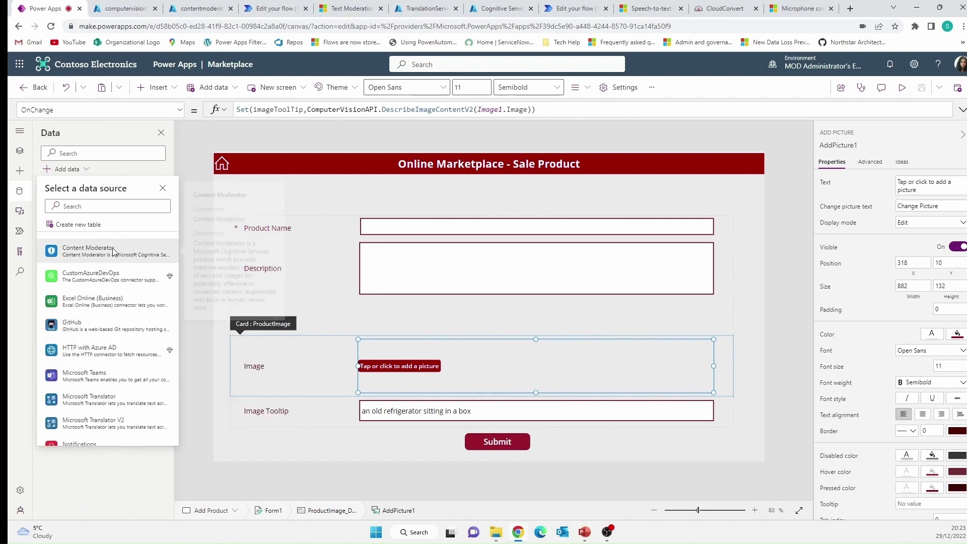
left_click(81, 339)
left_click(113, 247)
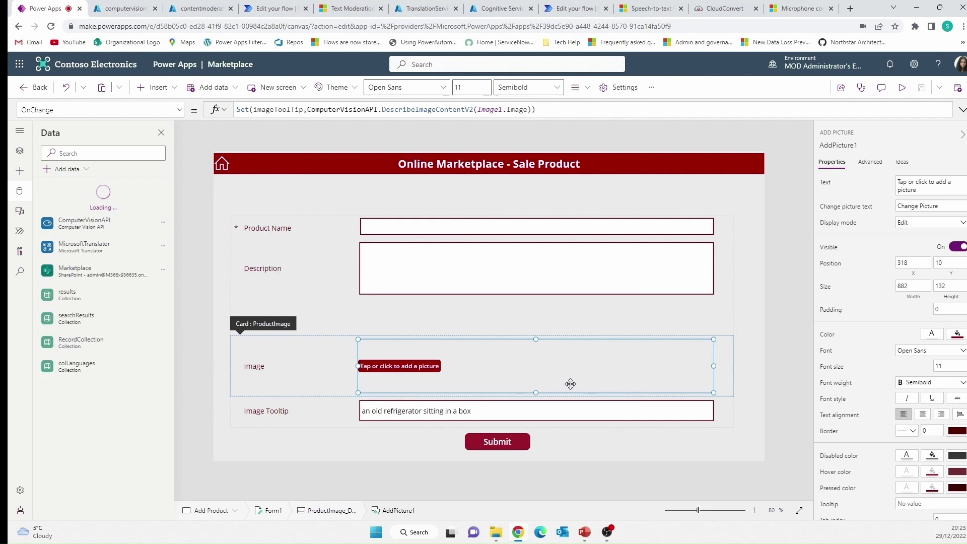
Step: Show the full OnSelect formula of the Submit button and start a new line at its end
left_click(498, 443)
left_click_drag(694, 116, 727, 231)
left_click(706, 145)
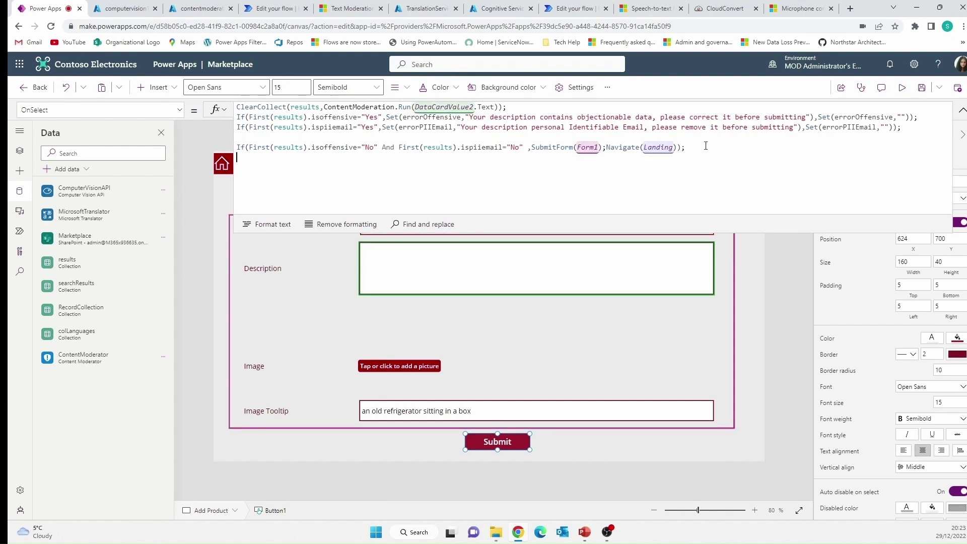
Step: Draft a ContentModerator call below the Submit button's formula to browse the connector's actions, and remove the draft line
type("contentmodera")
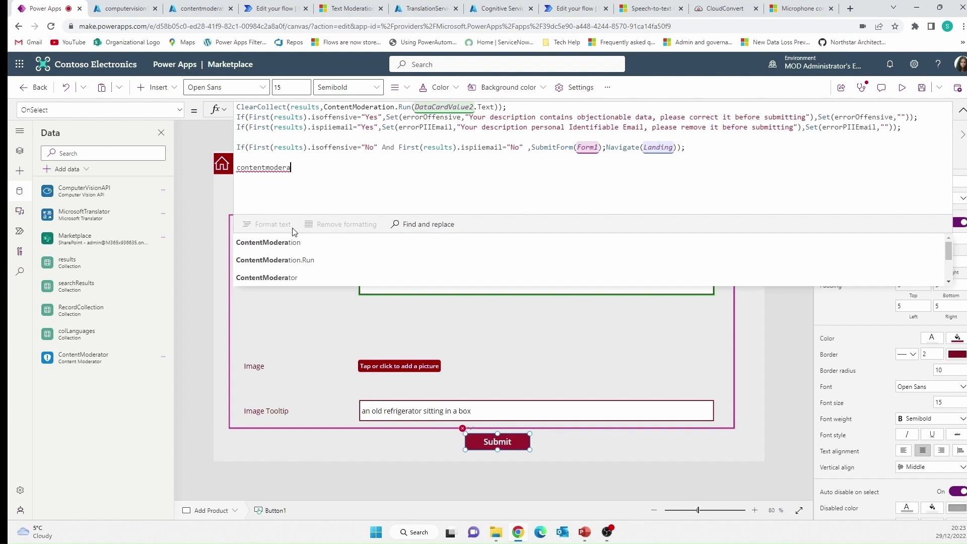
left_click(277, 279)
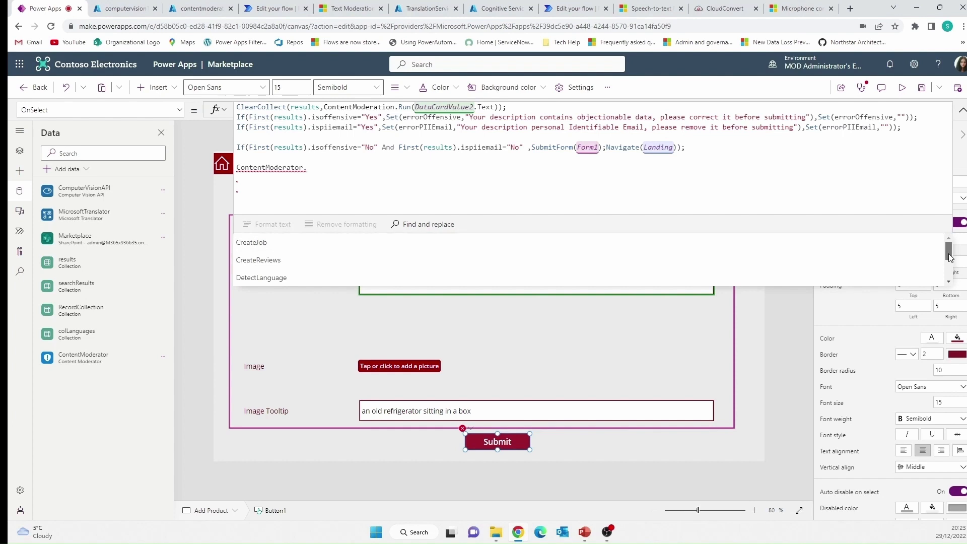
mouse_move(948, 256)
left_mouse_down()
mouse_move(962, 291)
mouse_move(959, 252)
left_mouse_up()
left_click_drag(307, 168, 228, 174)
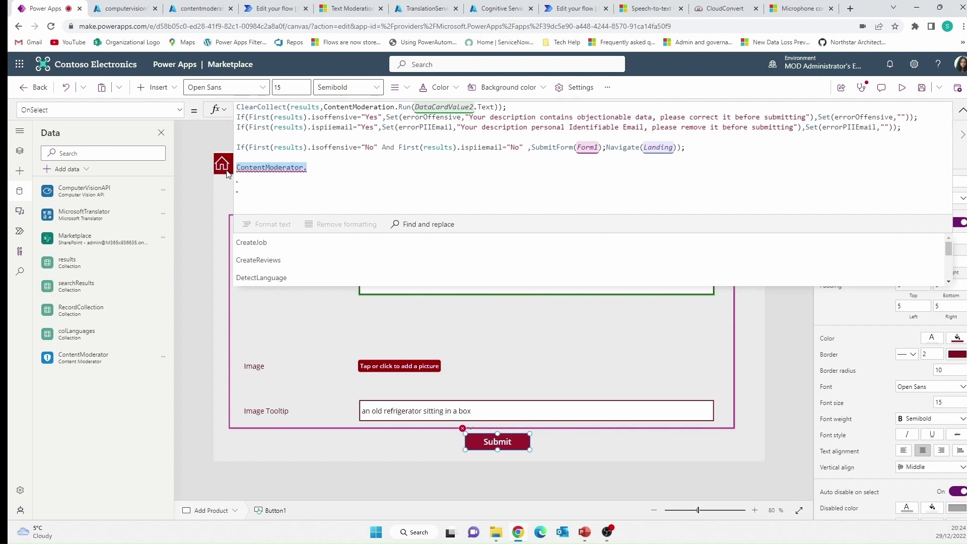
key("BackSpace")
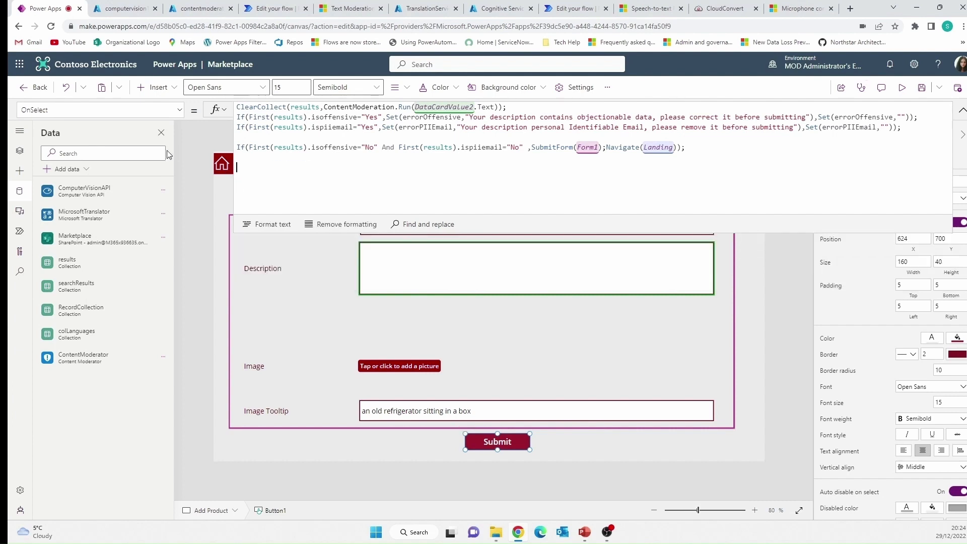
Step: Remove the ContentModerator connection from the app's data sources and show the Power Automate flows used in the app
left_click(163, 356)
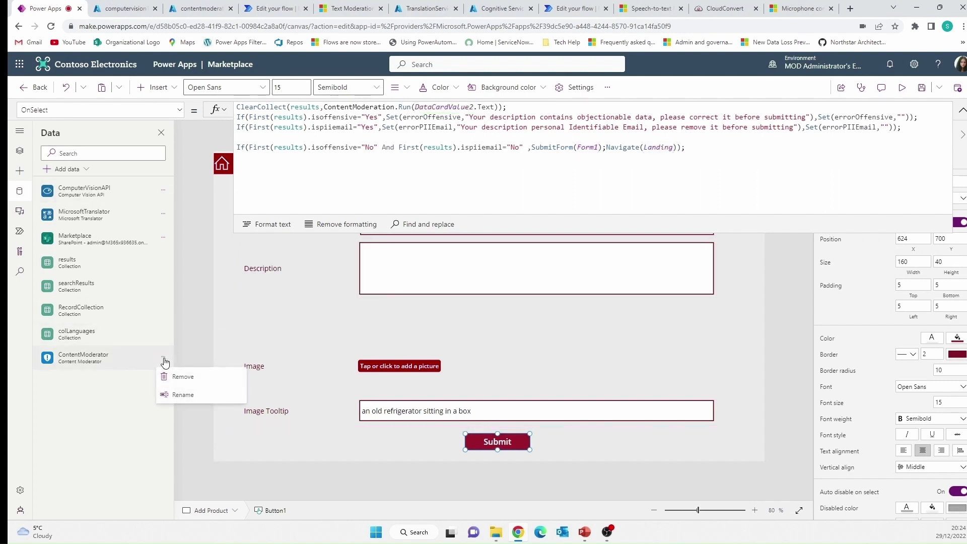
left_click(181, 384)
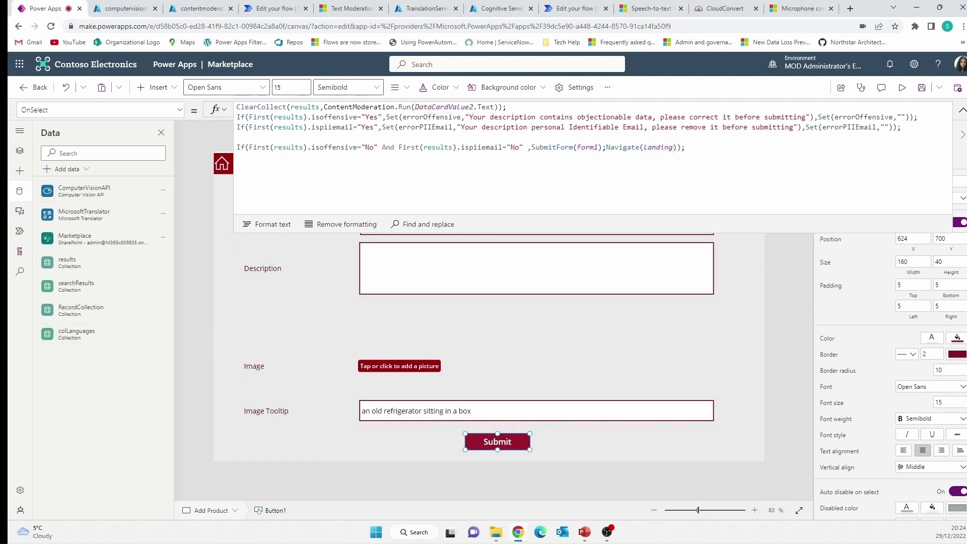
left_click(18, 231)
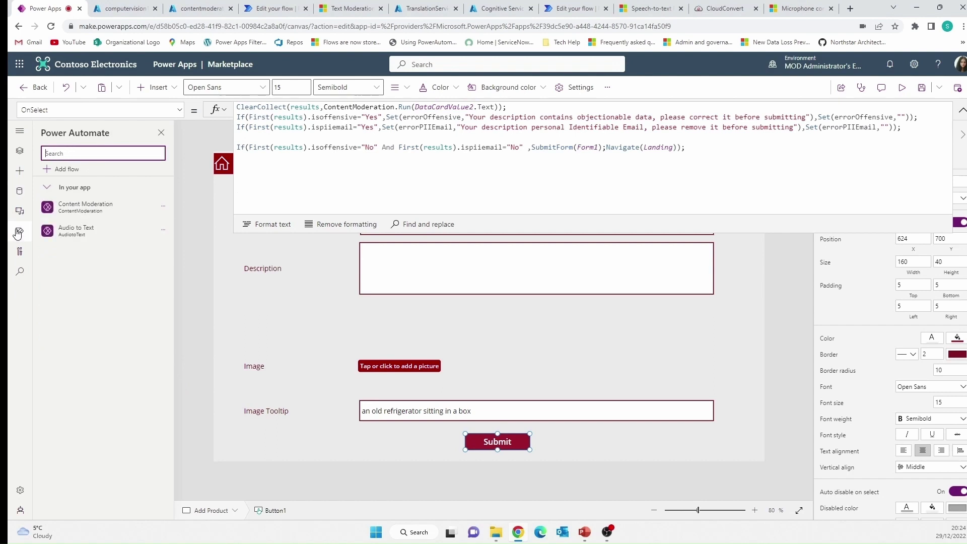
mouse_move(89, 208)
Step: Switch to the Content Moderation flow in Power Automate and show its PowerApps trigger, varPIIEmail variable and Detect profanity action settings
left_click(274, 9)
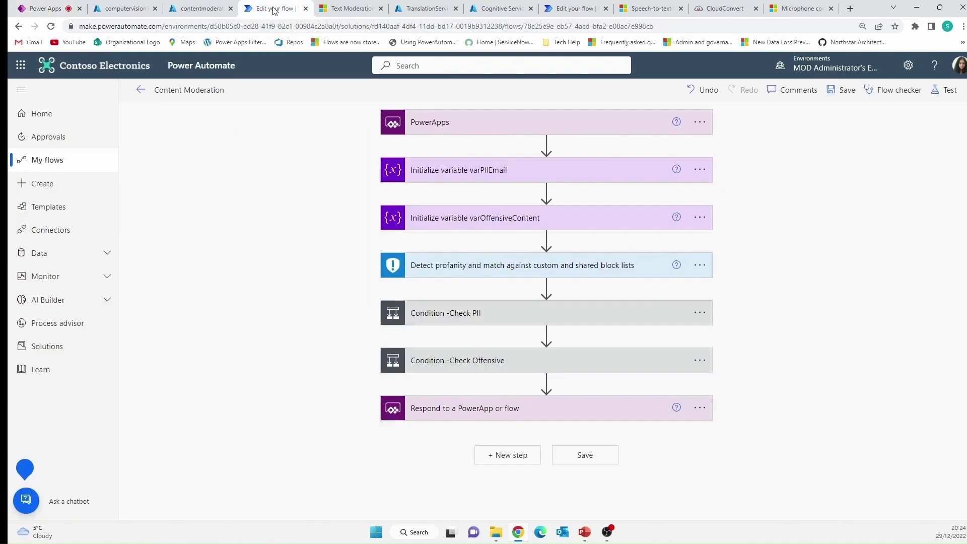
left_click(527, 125)
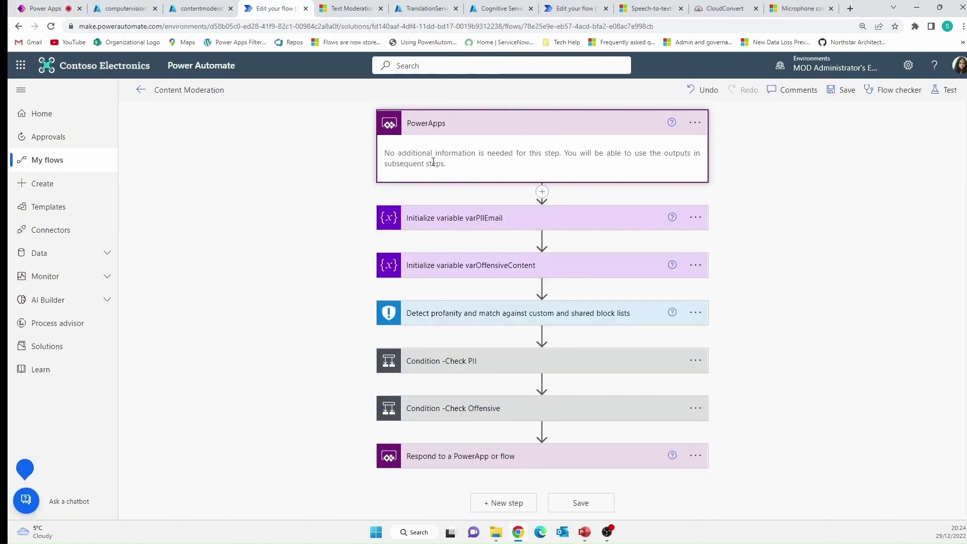
left_click(521, 217)
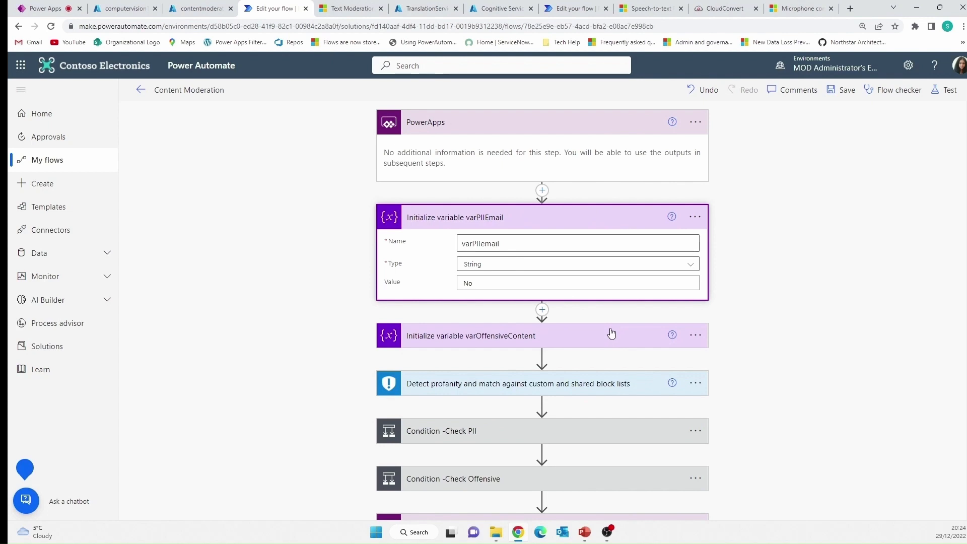
scroll(841, 287, "down", 3)
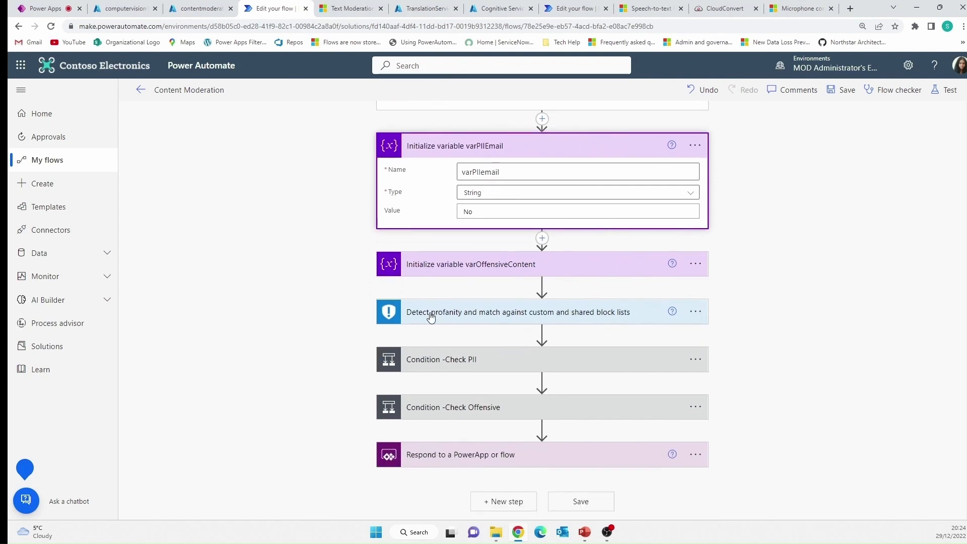
left_click(469, 314)
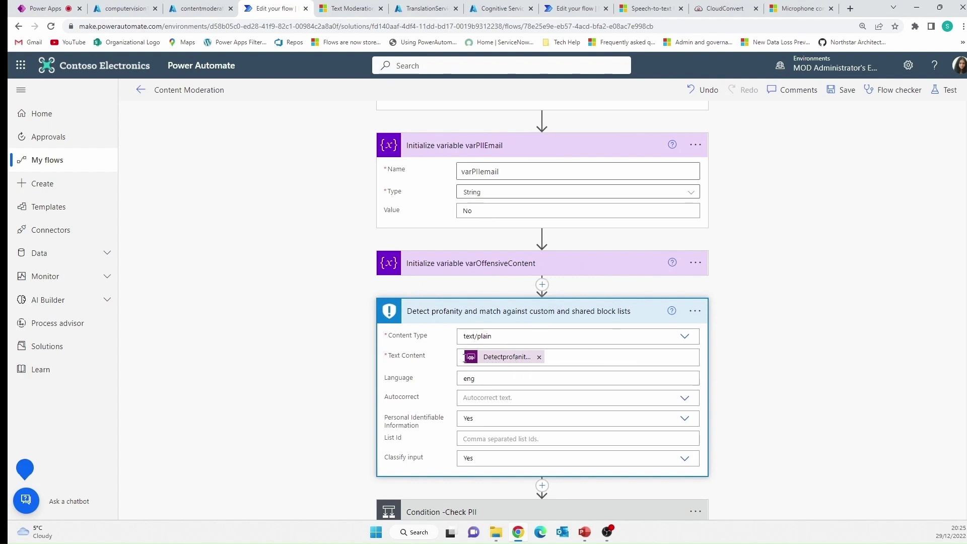
Step: View the form for a new Content Moderator connection reference on the Detect profanity action, and cancel it
left_click(699, 313)
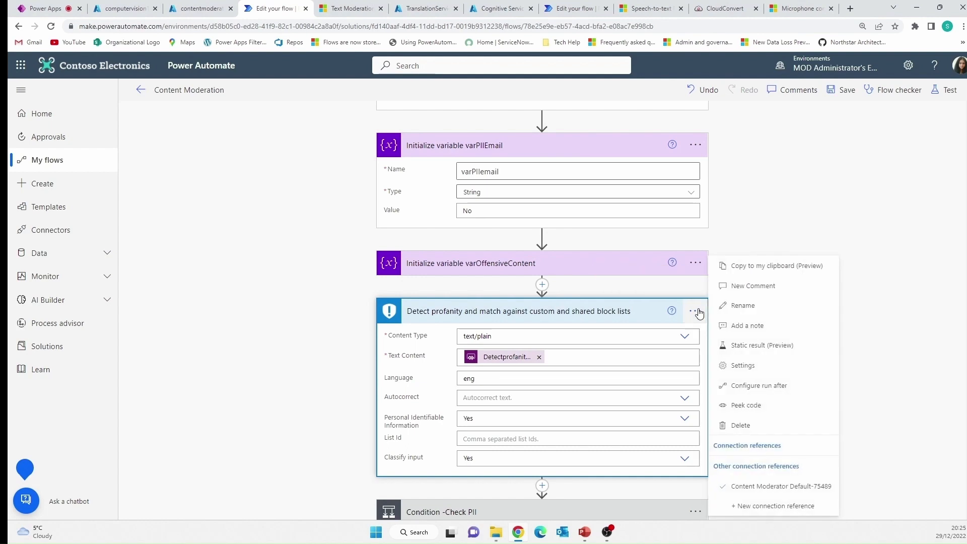
left_click(798, 507)
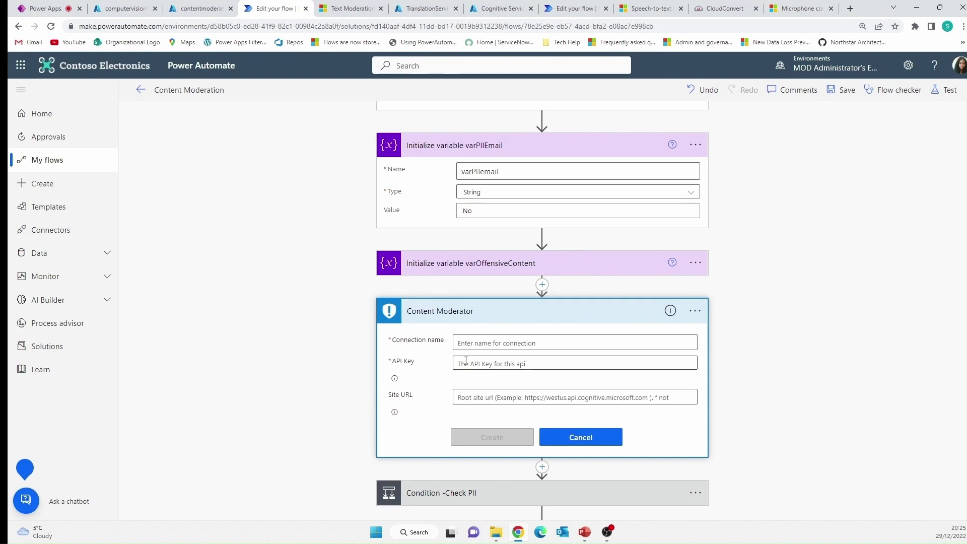
left_click(605, 441)
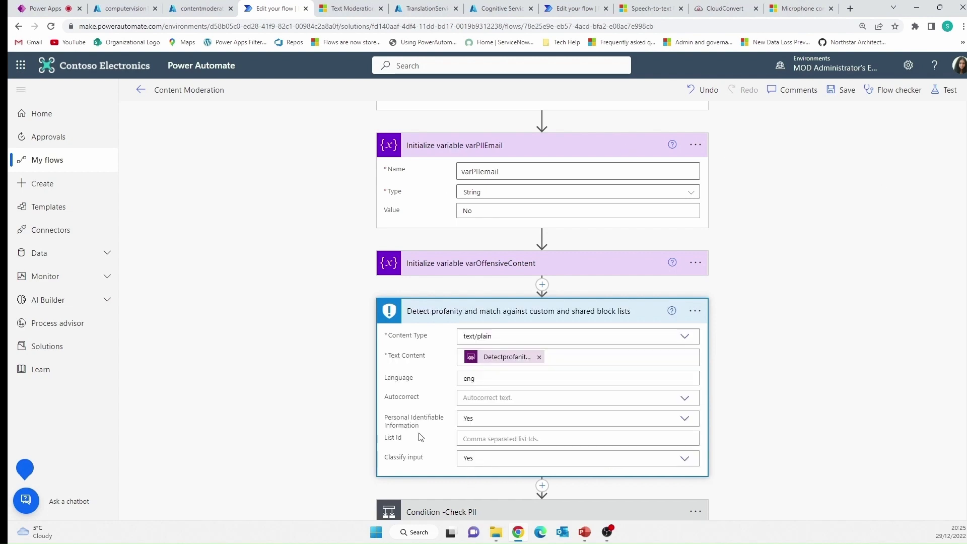
Step: Show the rules of the Condition -Check PII action and its If yes and If no branches
scroll(749, 389, "down", 1)
scroll(435, 403, "down", 2)
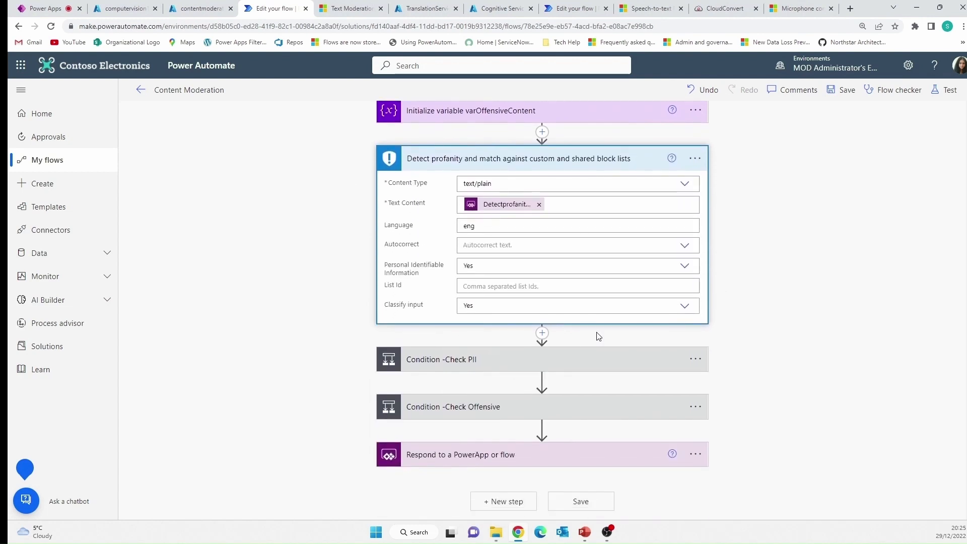
left_click(457, 363)
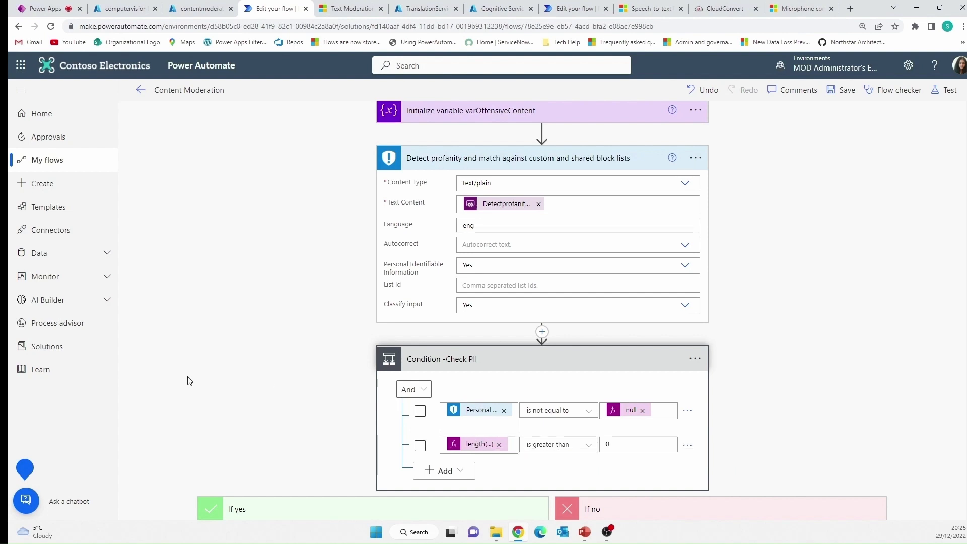
scroll(327, 394, "down", 3)
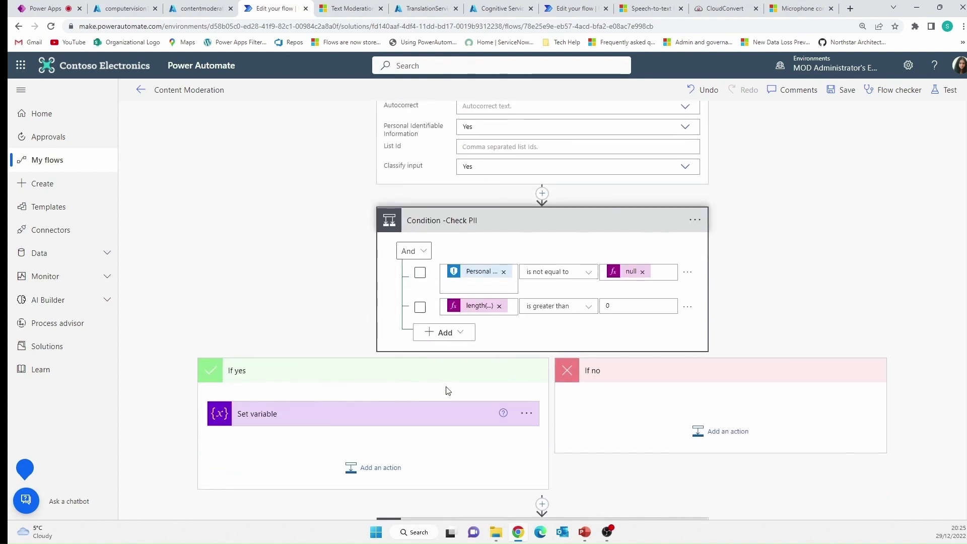
scroll(607, 379, "down", 1)
scroll(606, 379, "down", 1)
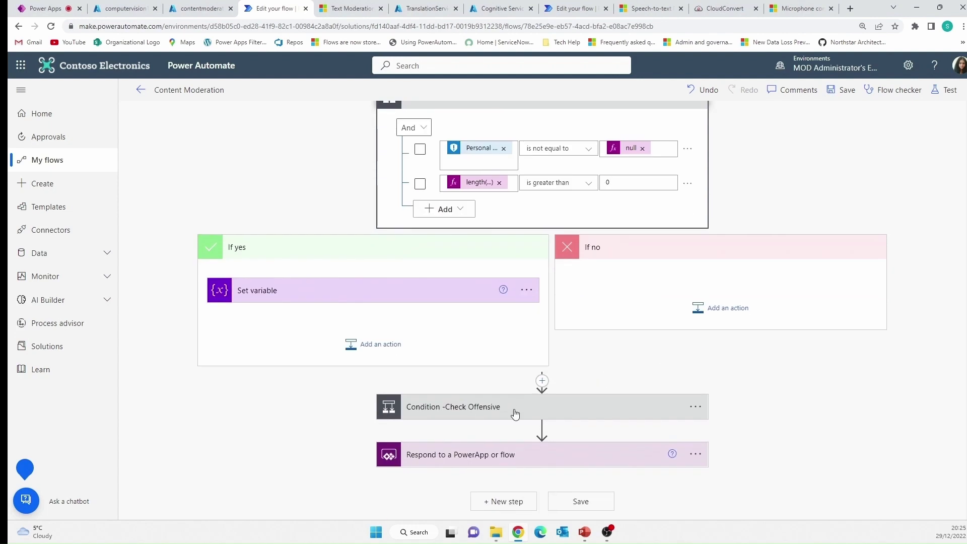
Step: Open a past run of the Content Moderation flow and examine the Detect profanity action's inputs, detected personal information and classification scores
left_click(141, 91)
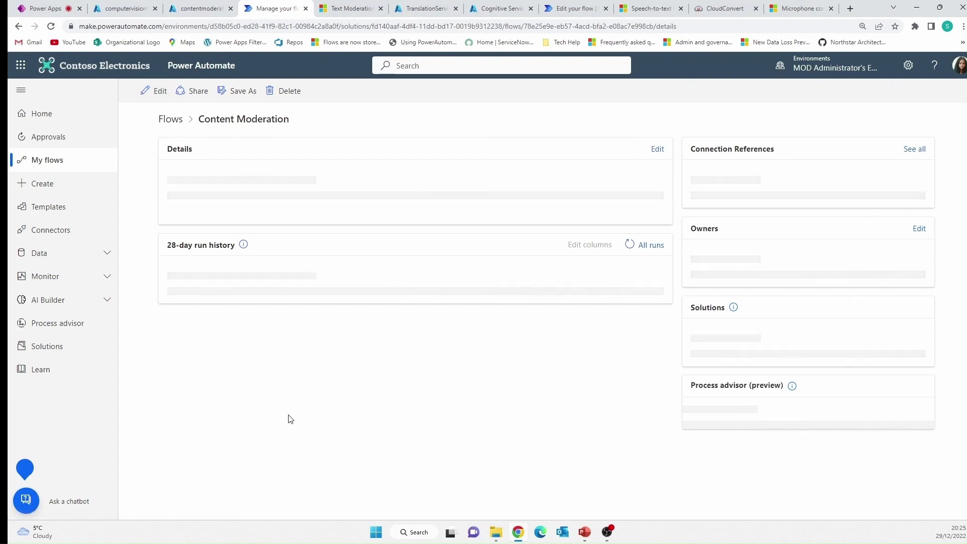
left_click(208, 431)
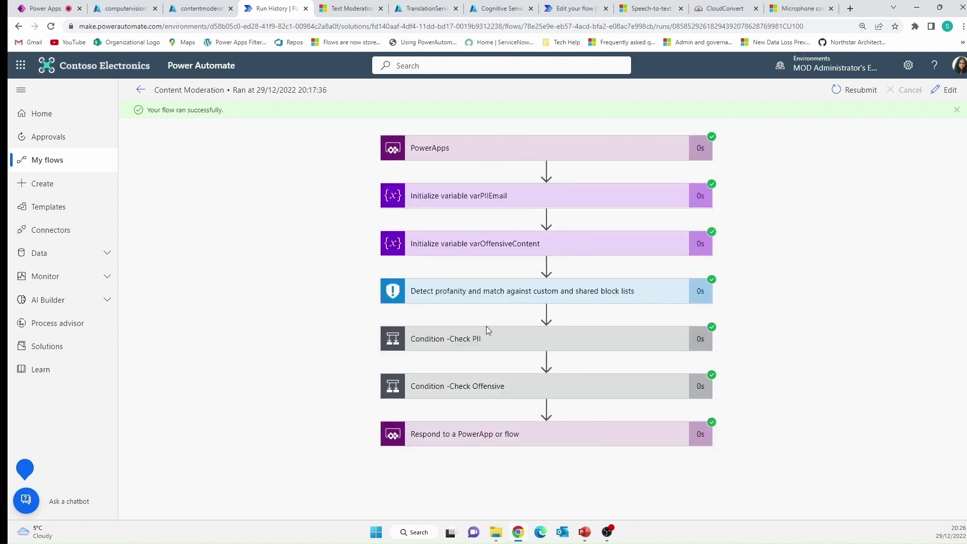
left_click(496, 291)
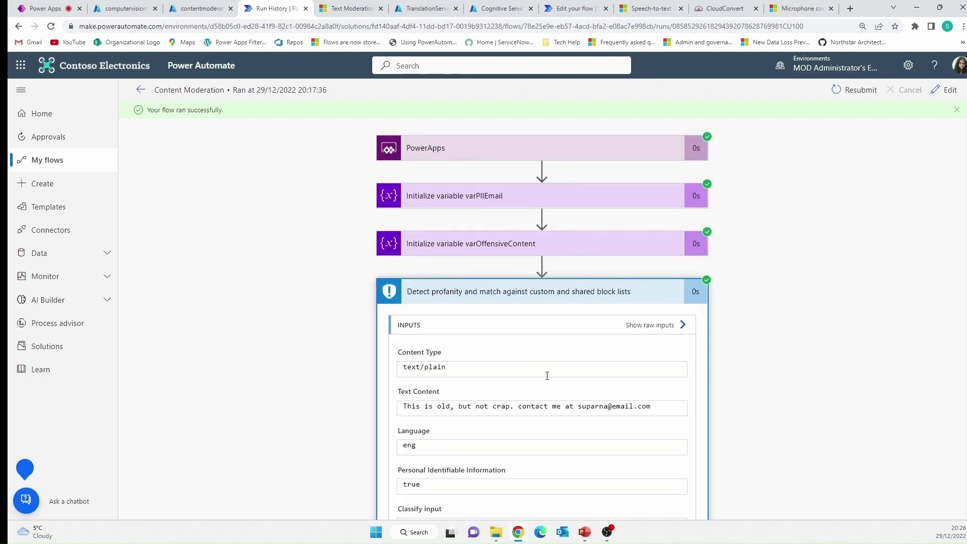
scroll(547, 376, "down", 7)
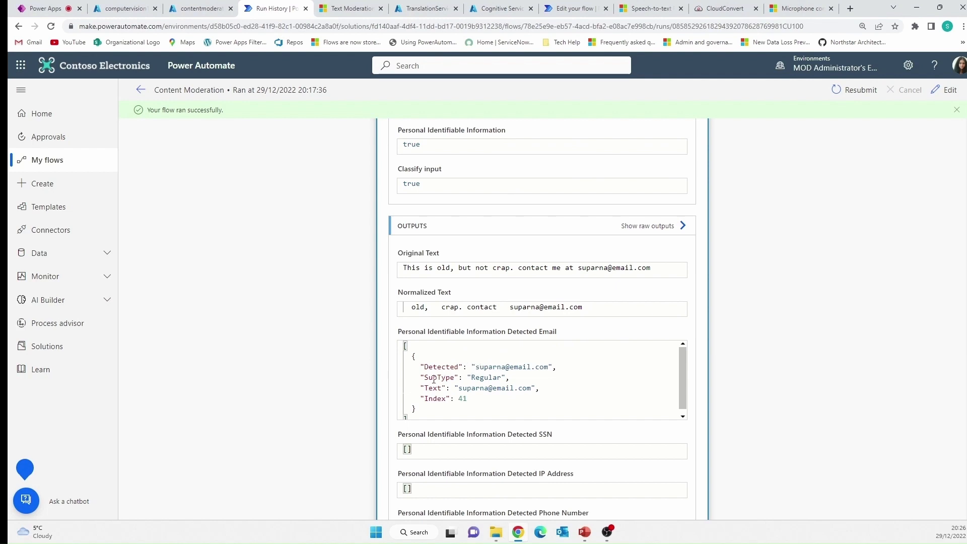
scroll(469, 381, "down", 1)
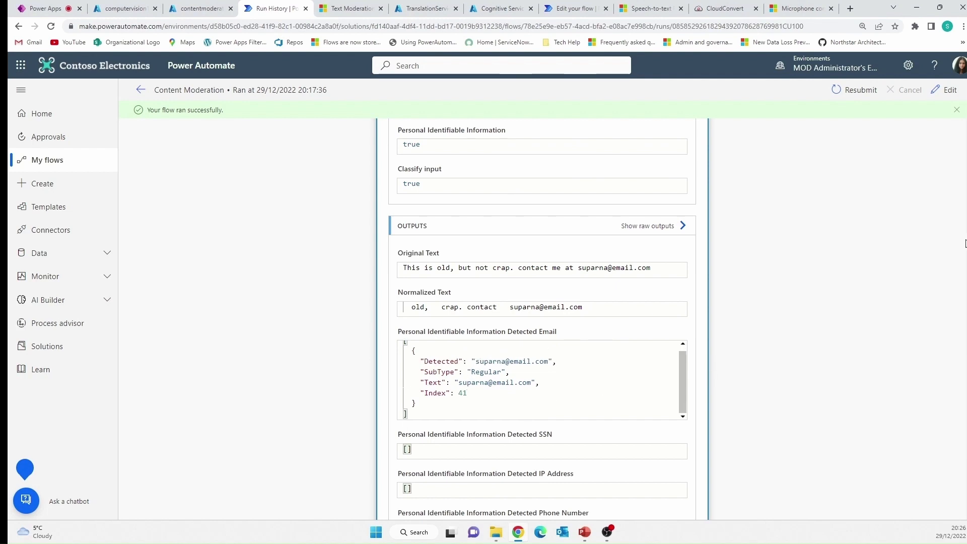
scroll(964, 243, "down", 6)
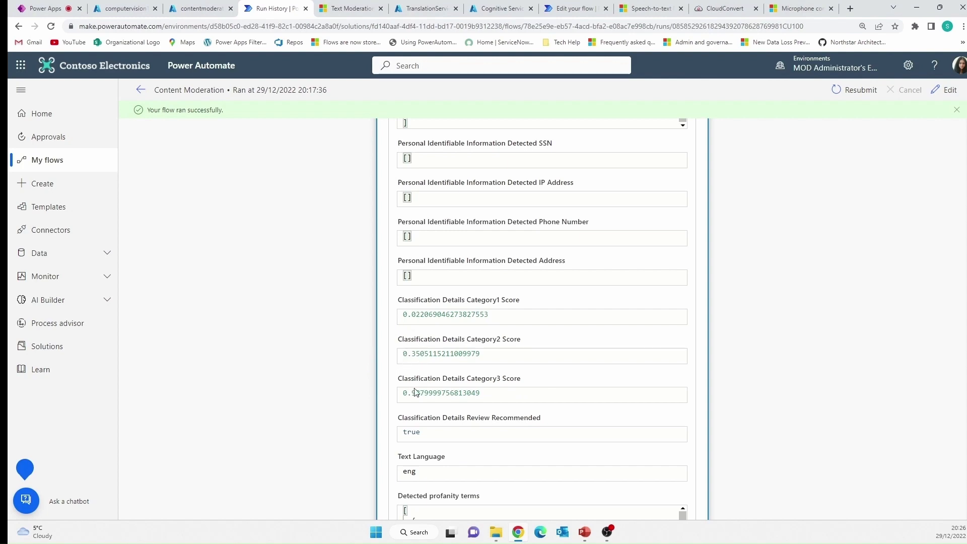
Step: Read the Classification explanation in the Text moderation documentation for the category scores, and return to the flow run
left_click(345, 10)
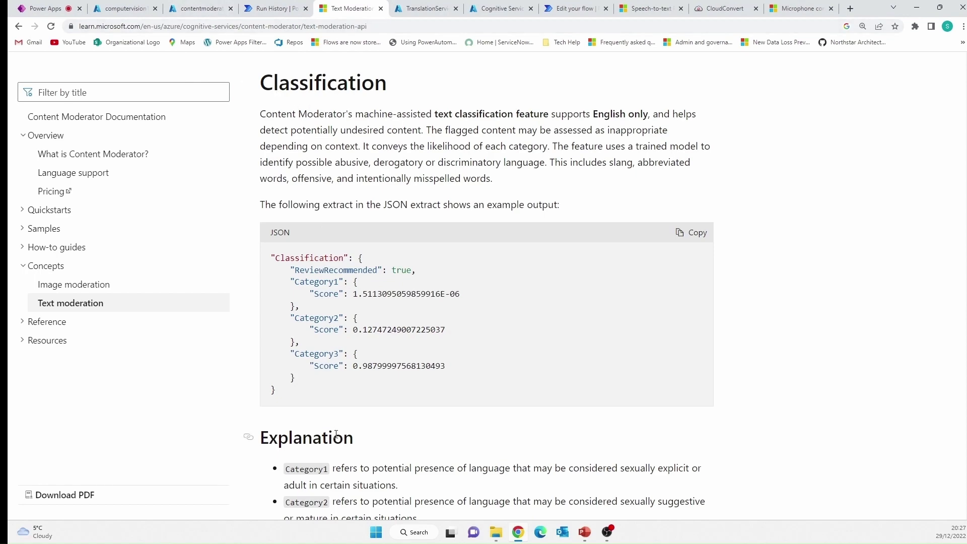
scroll(323, 453, "down", 2)
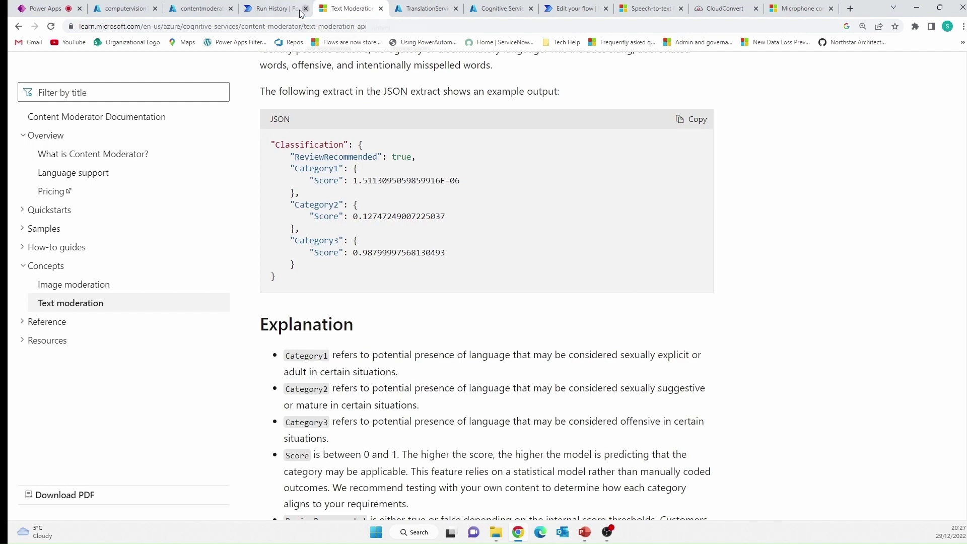
left_click(275, 11)
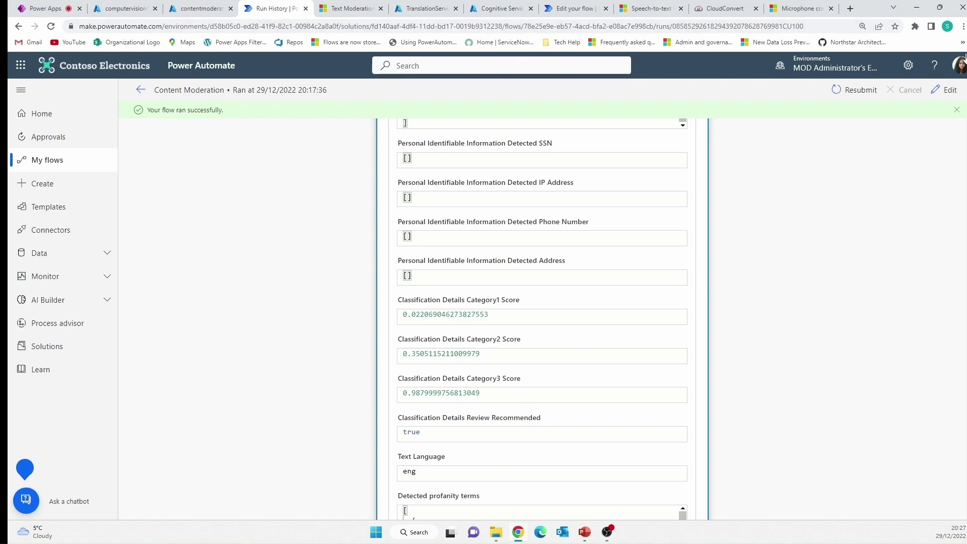
Step: Open the Content Moderation flow for editing and show the Condition -Check Offensive rule with its branches
left_click(942, 95)
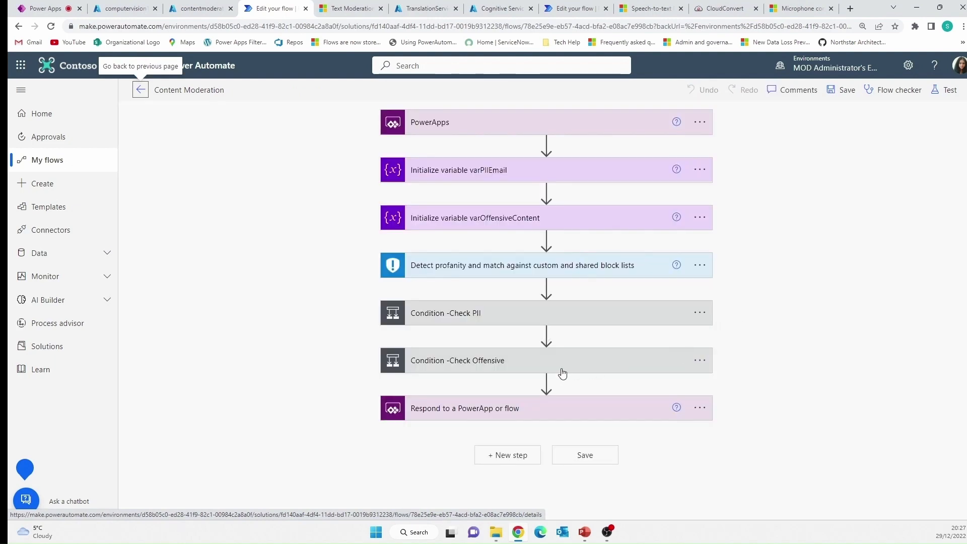
left_click(562, 365)
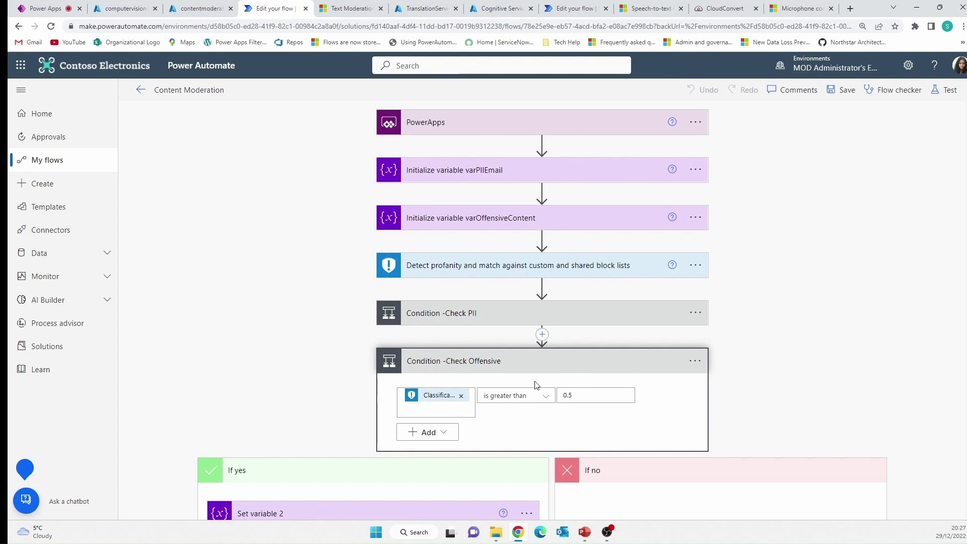
scroll(548, 363, "down", 1)
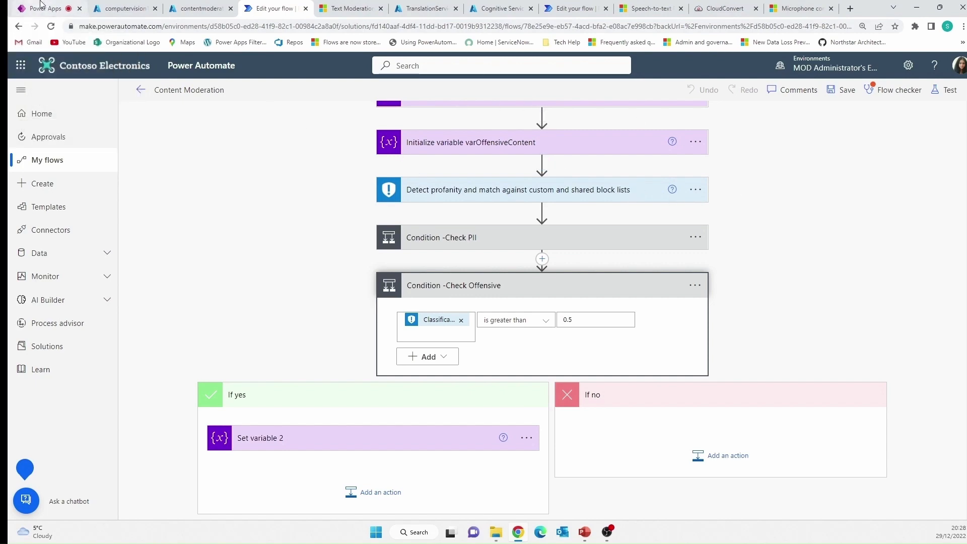
Step: Return to the Power Apps editor, collapse the formula area, and show the app's screens in the tree view with Add Product collapsed
left_click(60, 11)
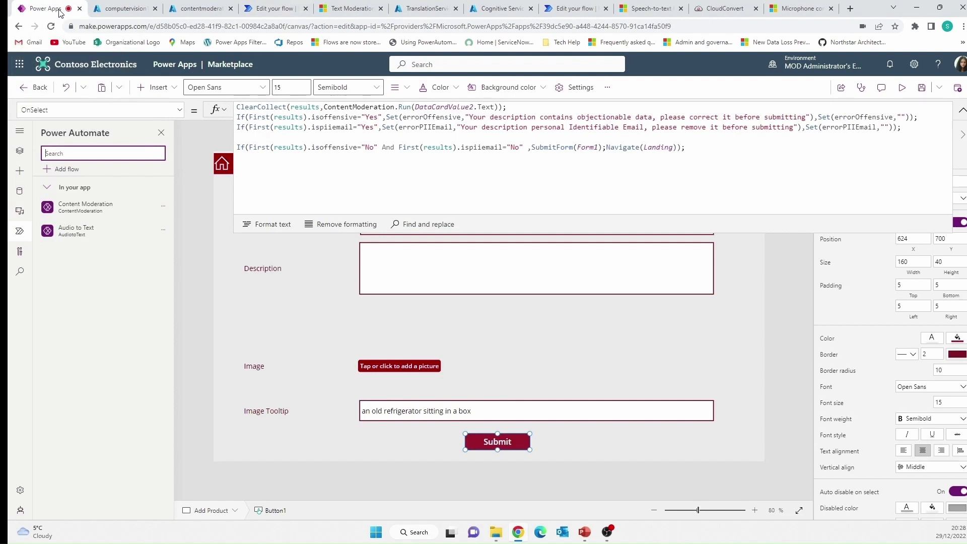
left_click(962, 111)
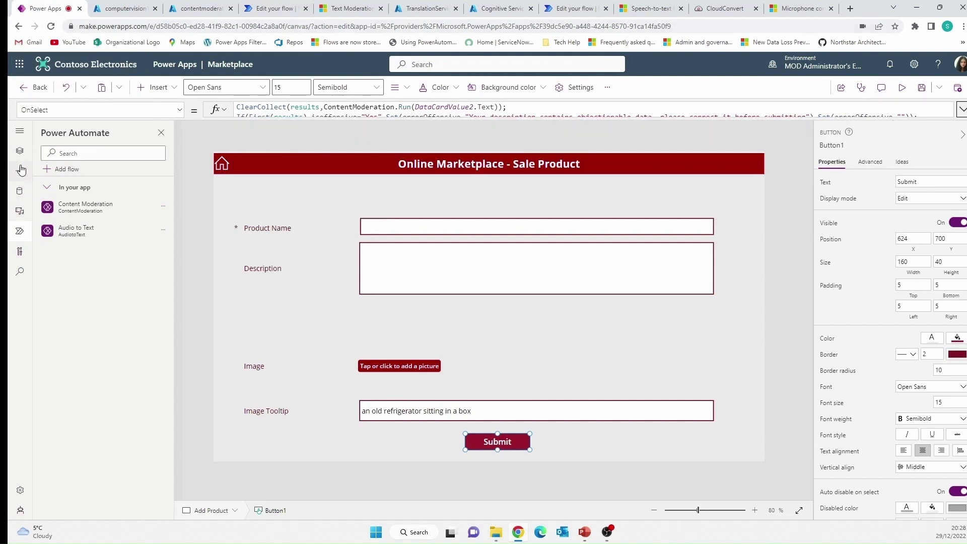
left_click(19, 150)
left_click(41, 267)
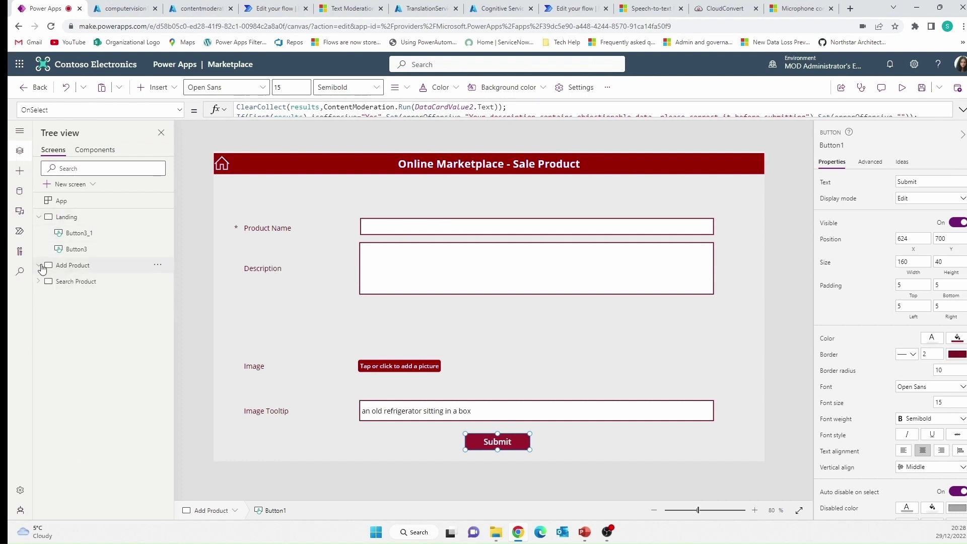
Step: Show the Search Product screen and the app's Microsoft Translator connection, and view the TranslationService1 resource in Azure before returning
left_click(91, 282)
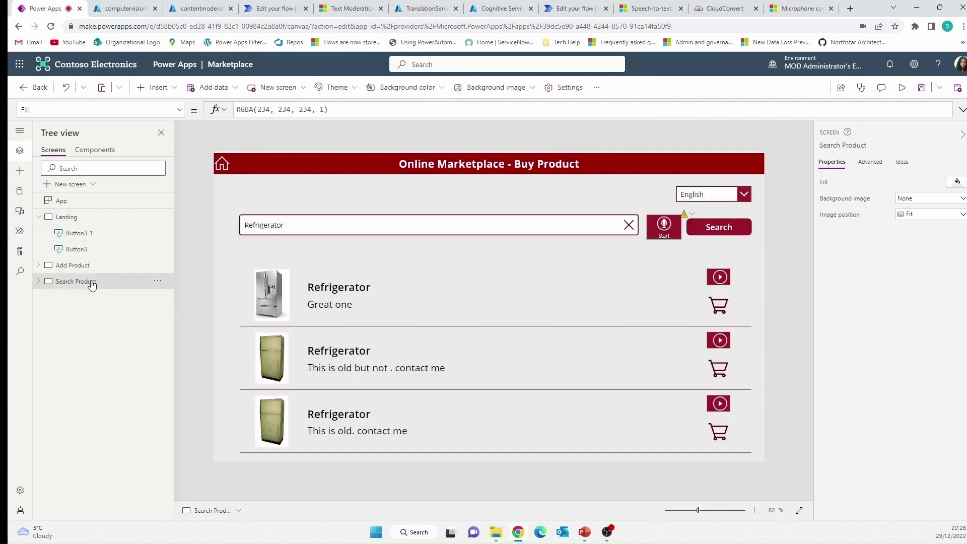
left_click(21, 193)
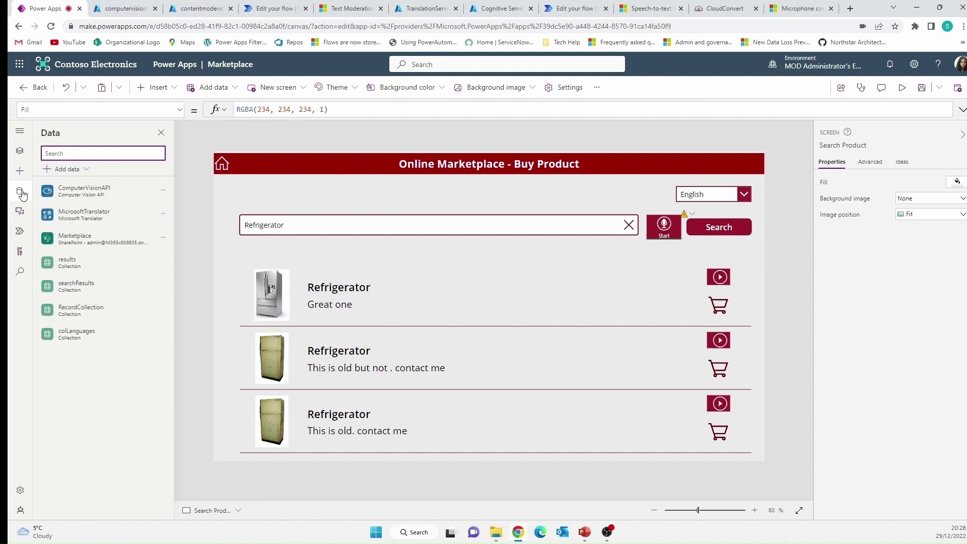
mouse_move(83, 216)
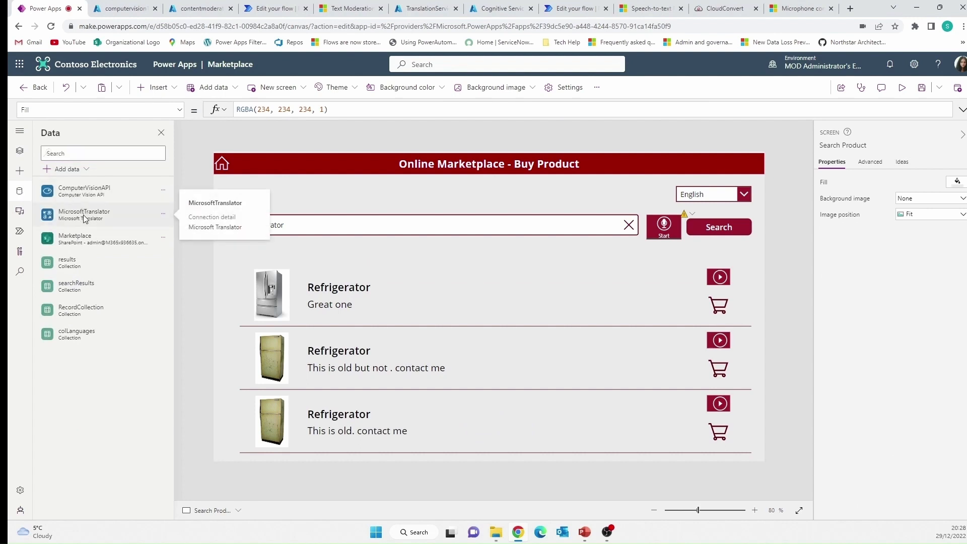
left_click(424, 9)
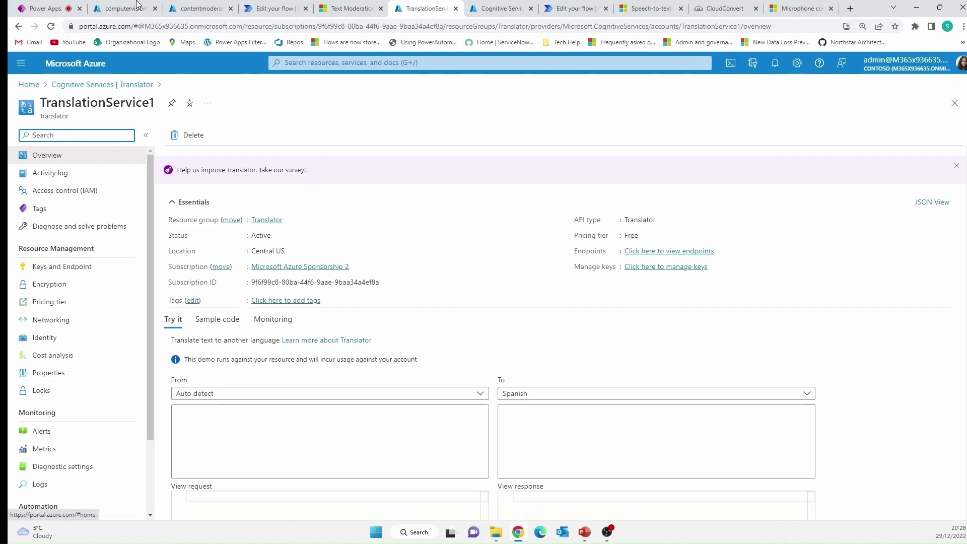
left_click(45, 8)
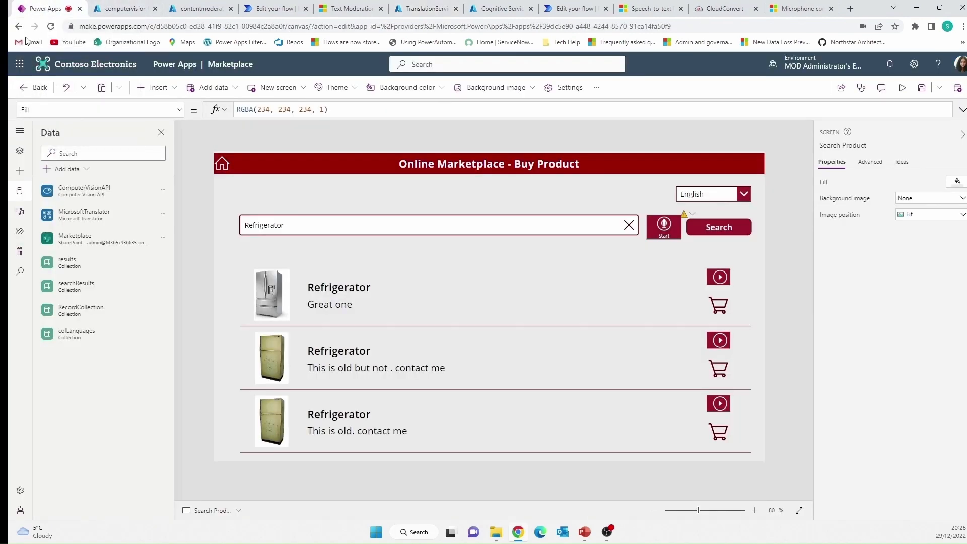
Step: Show the header label's Translate formula, and examine the App's OnStart formula that defines the languages collection and the language code variable
mouse_move(103, 217)
left_click(438, 166)
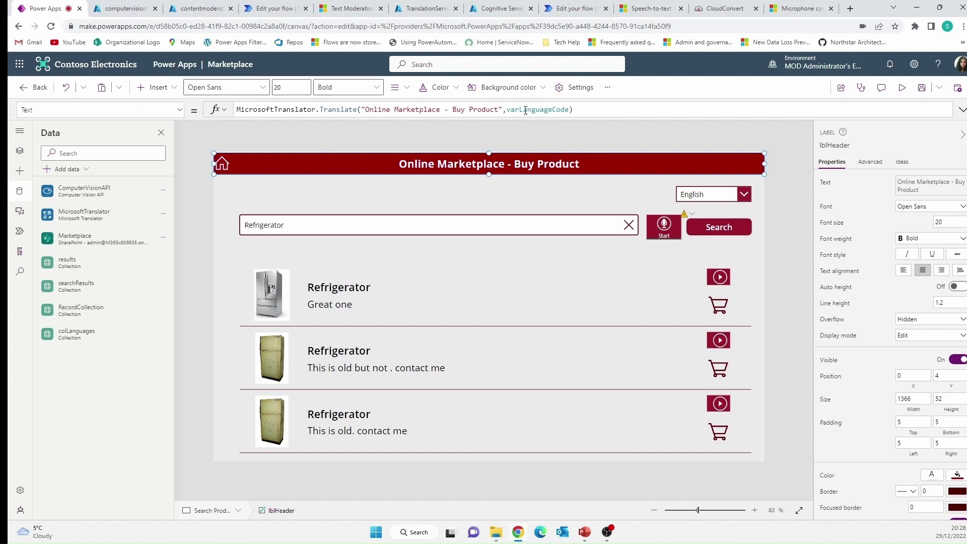
left_click(20, 151)
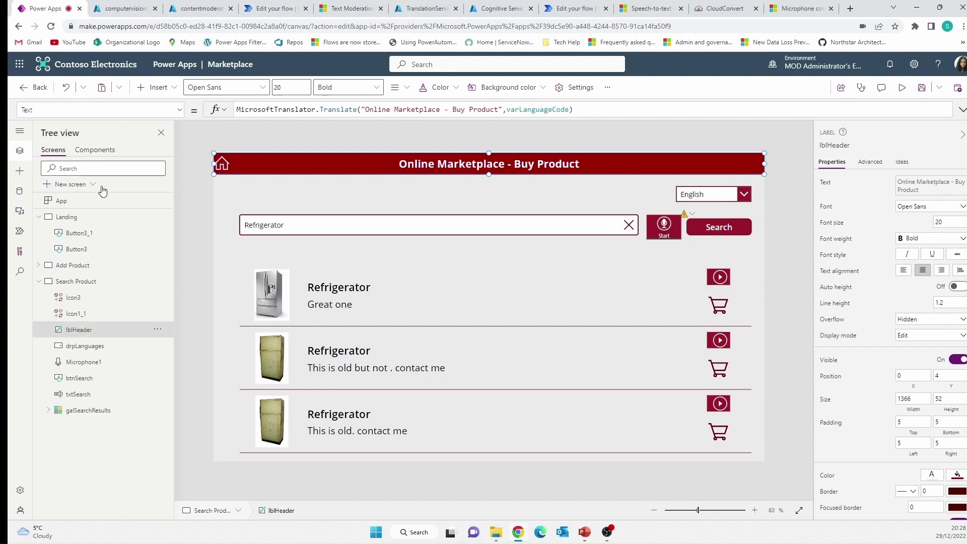
left_click(75, 205)
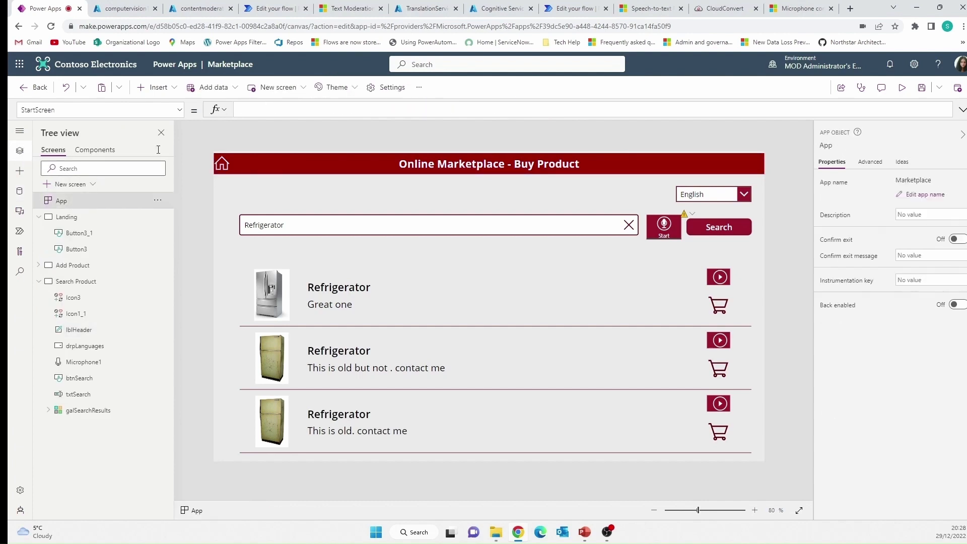
left_click(170, 112)
left_click(69, 268)
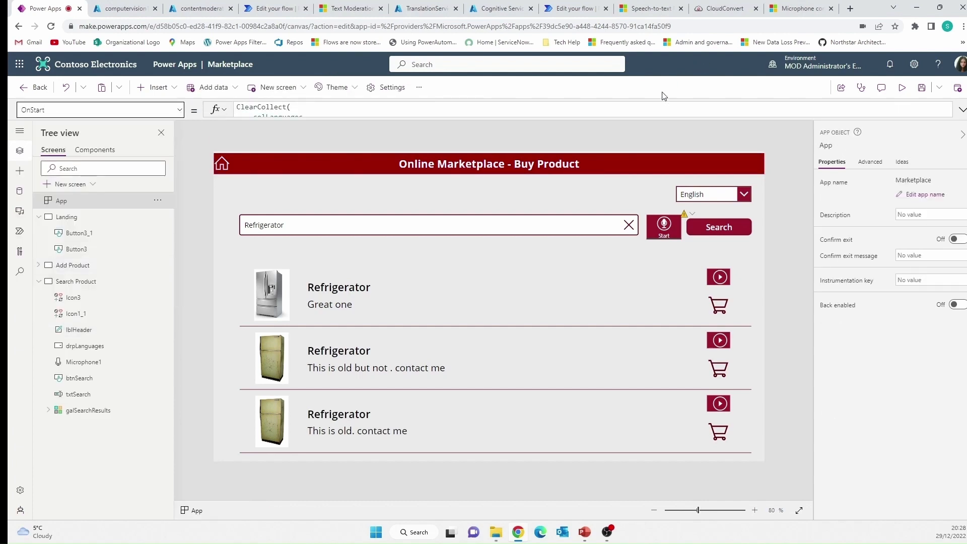
left_click(650, 112)
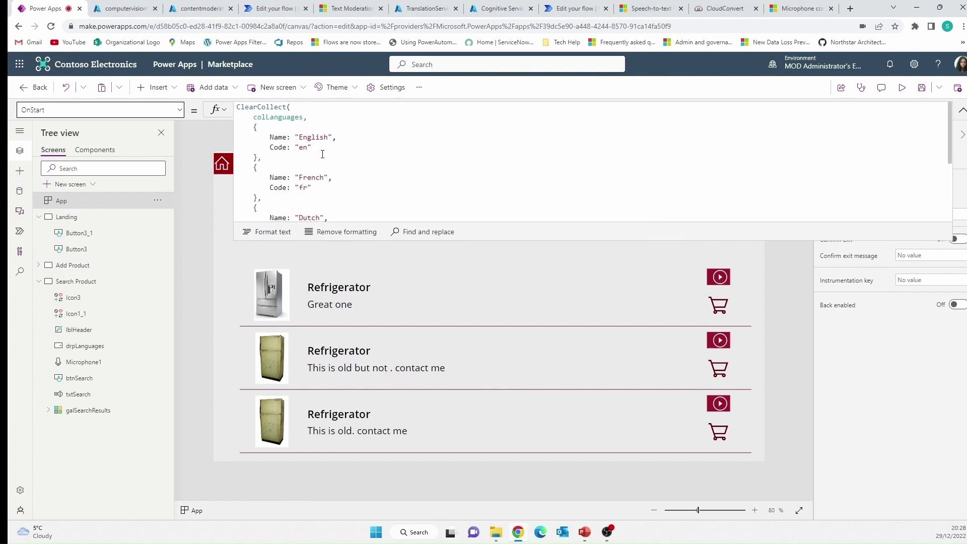
scroll(359, 154, "down", 2)
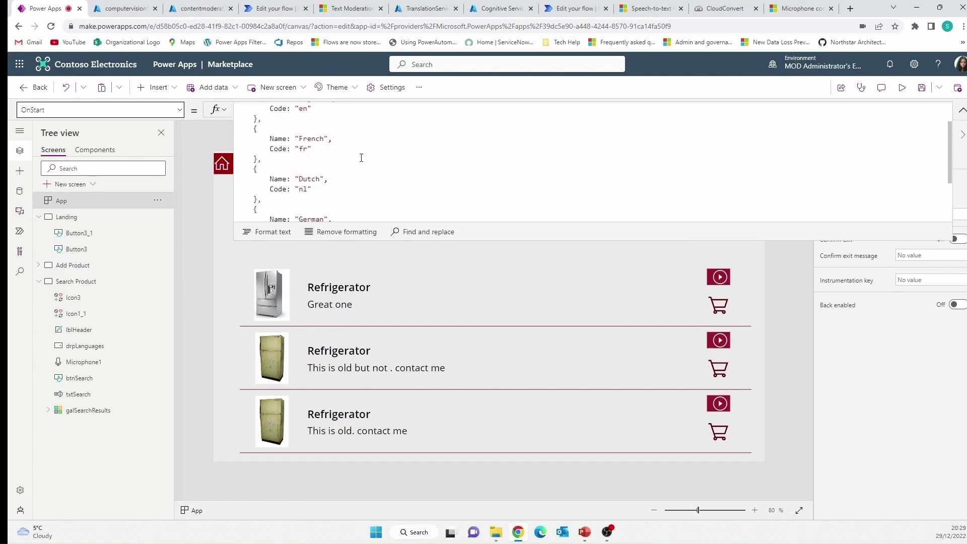
scroll(355, 156, "up", 2)
scroll(339, 126, "down", 6)
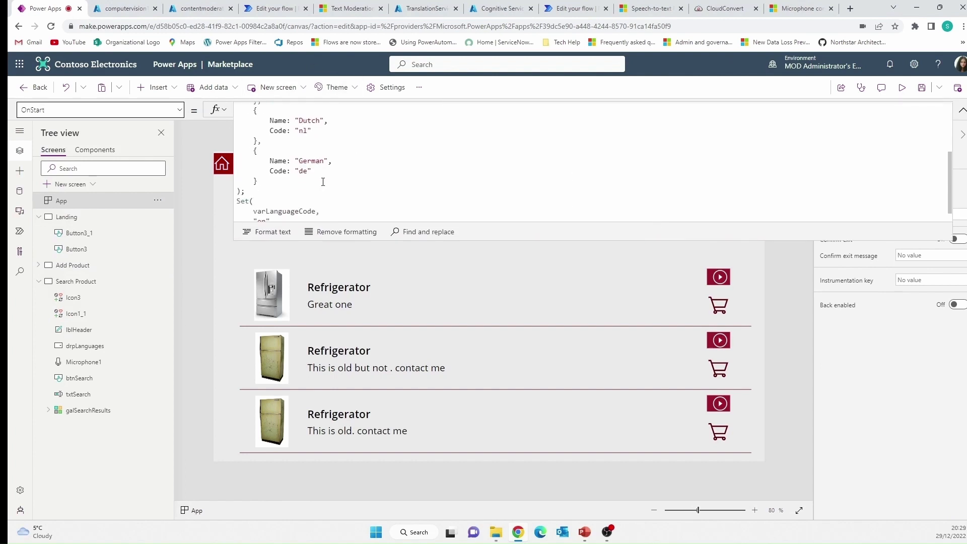
left_click(962, 109)
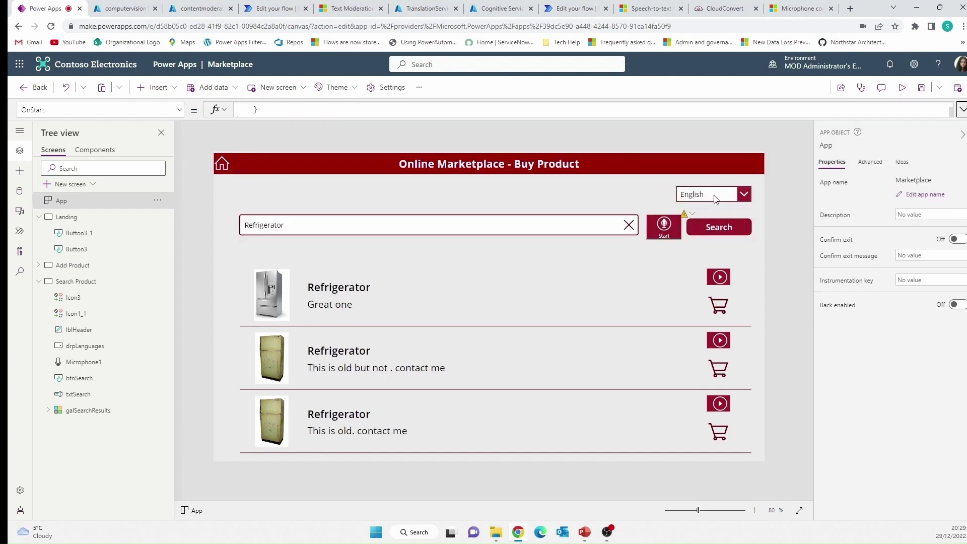
Step: Show the Items and OnChange formulas of the language dropdown on the Search Product screen
left_click(714, 195)
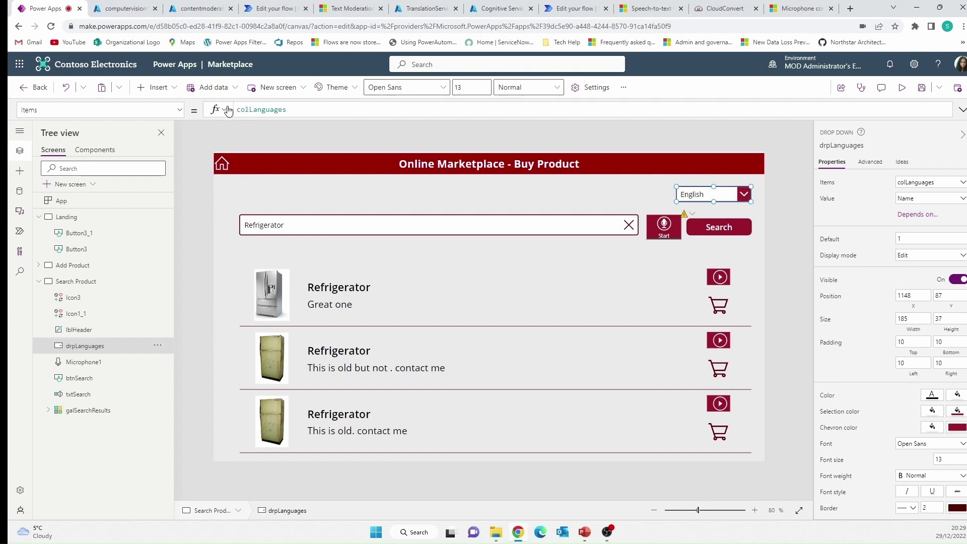
left_click(179, 109)
left_click(77, 245)
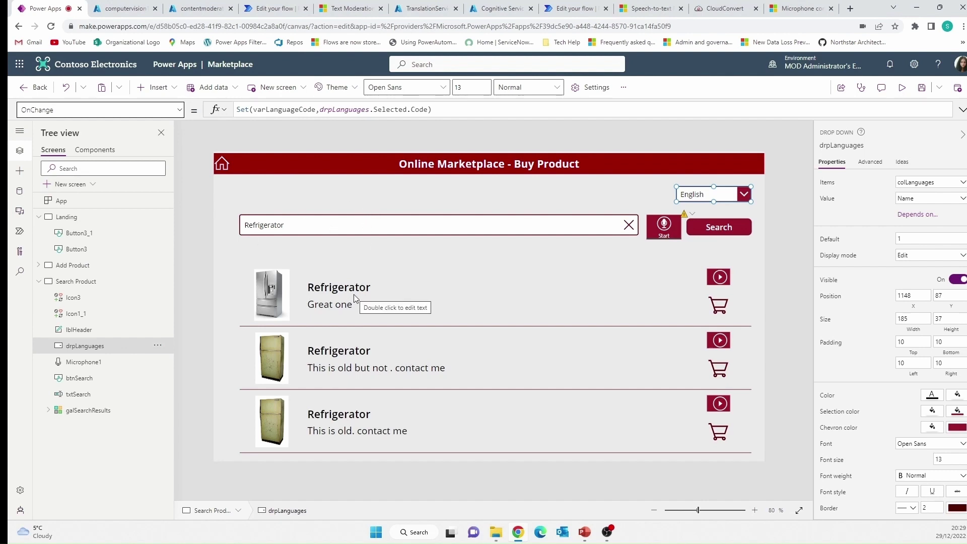
Step: Show the product description label's Translate formula and the audio control's TextToSpeech formula in the search results gallery
left_click(332, 308)
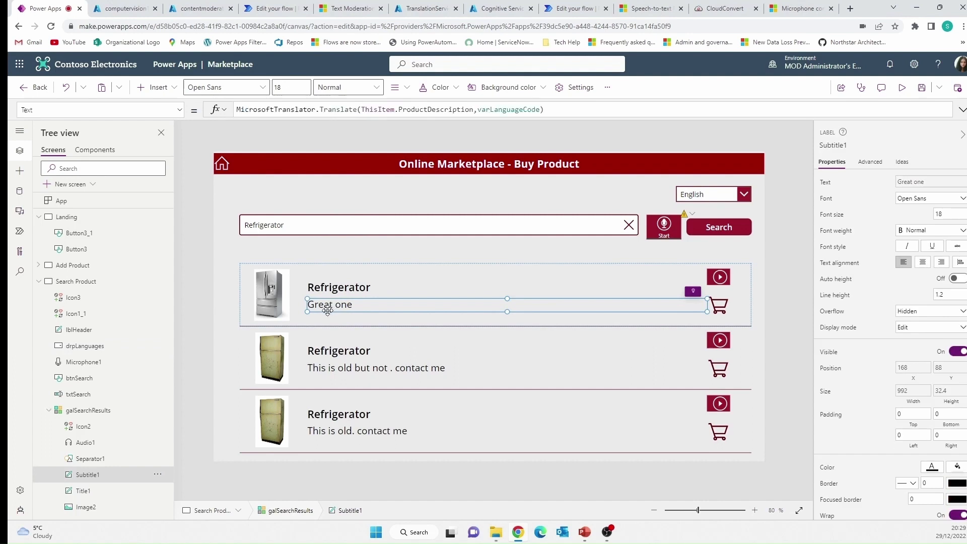
left_click(719, 279)
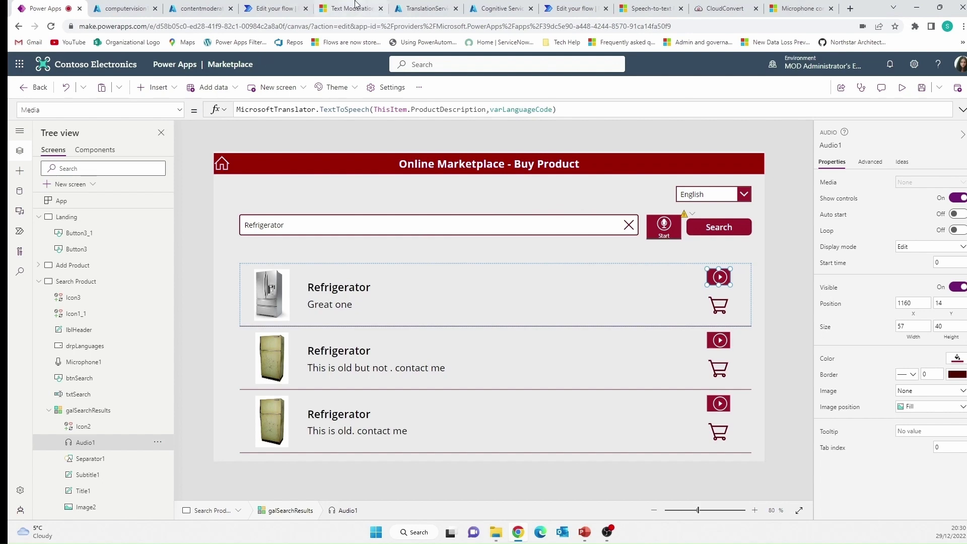
Step: Open the Speech0008 resource from the Speech service list in Azure Cognitive Services, view its overview, and return to the Power Apps editor
left_click(500, 8)
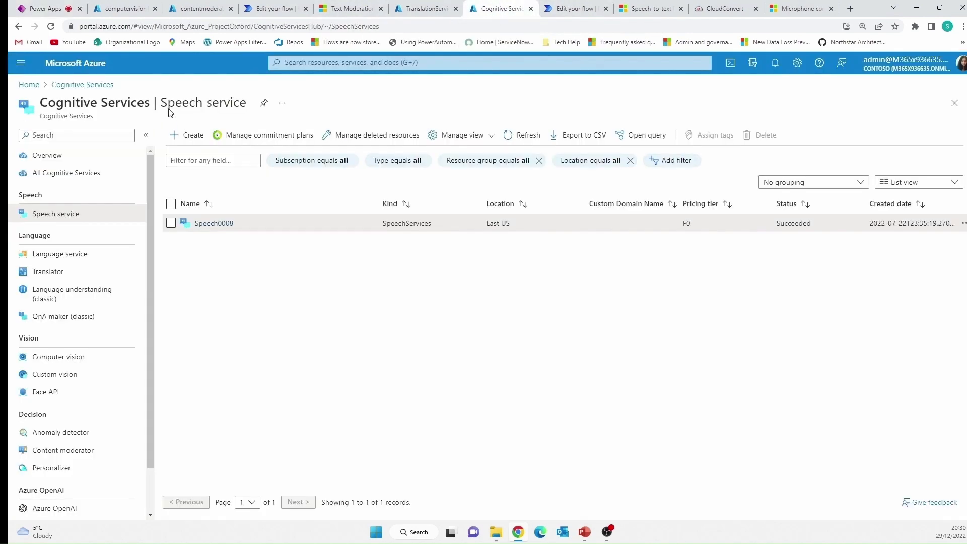
left_click(208, 226)
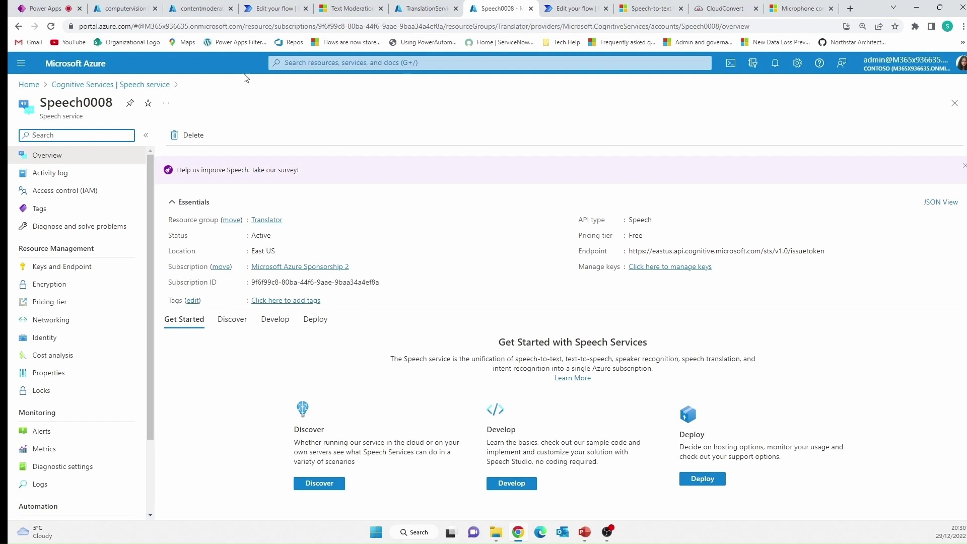
mouse_move(61, 2)
left_click(52, 14)
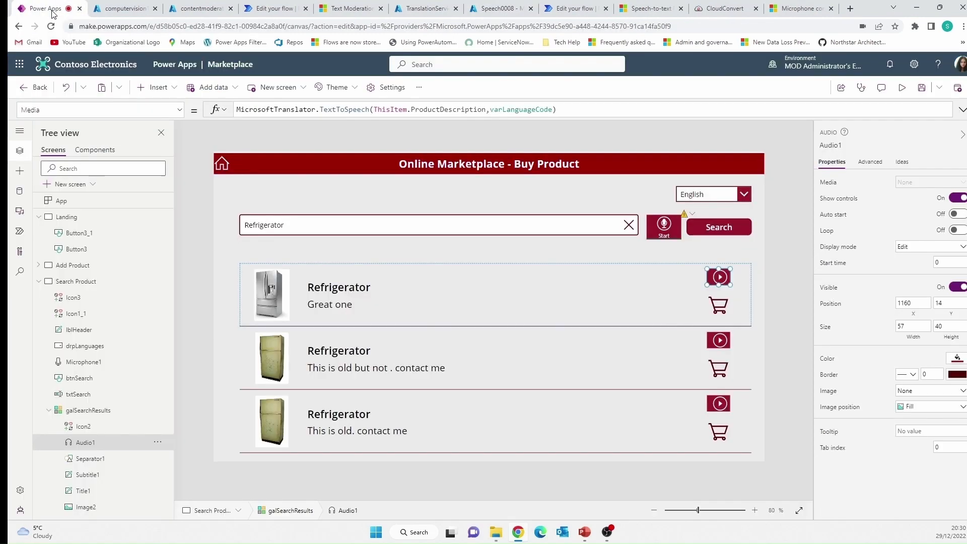
Step: Expand the microphone control's OnStop formula and examine how it runs the AudiotoText flow and sets the search text
left_click(660, 228)
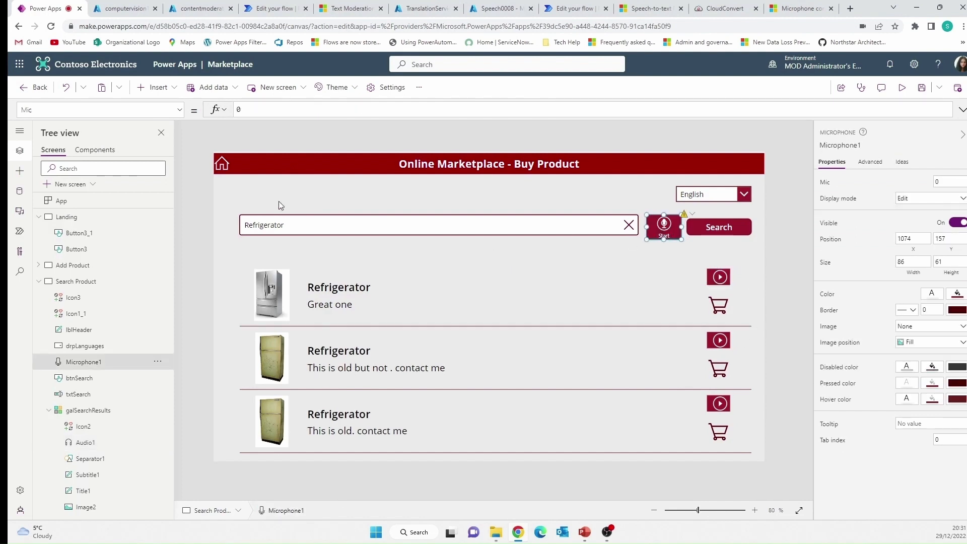
left_click(180, 112)
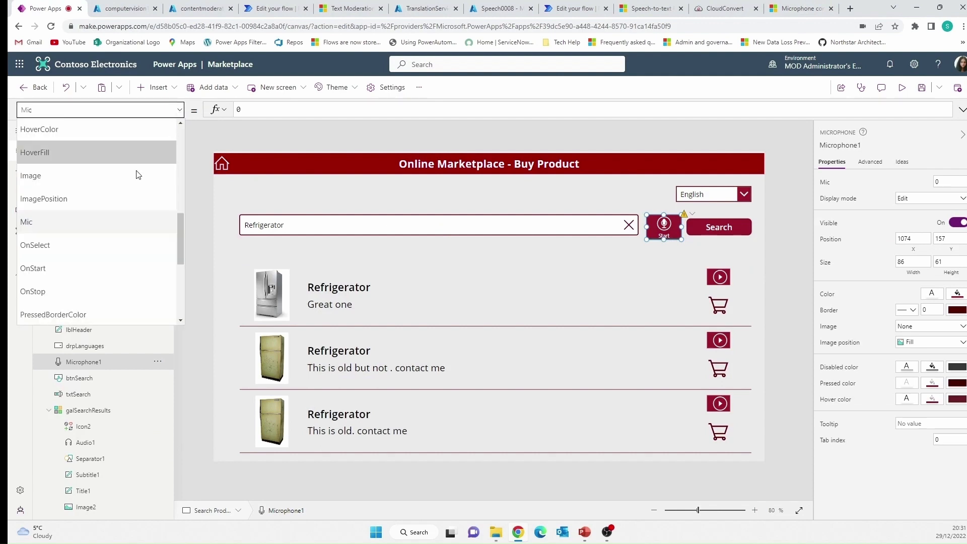
left_click(75, 296)
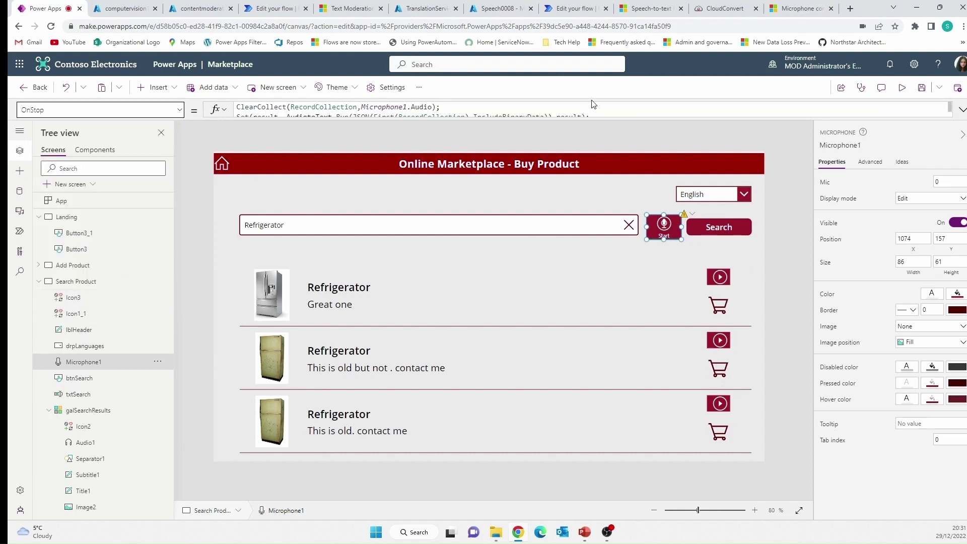
left_click_drag(589, 132, 623, 190)
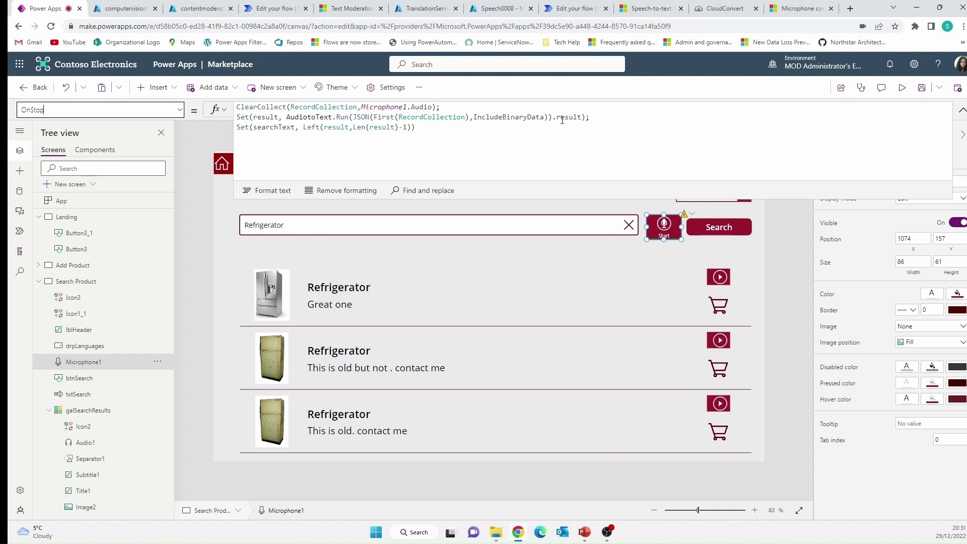
double_click(312, 118)
Step: Find the Audio to Text flow among the app's flows, and show its PowerApps (V2) trigger and Parse JSON action in Power Automate
left_click(20, 232)
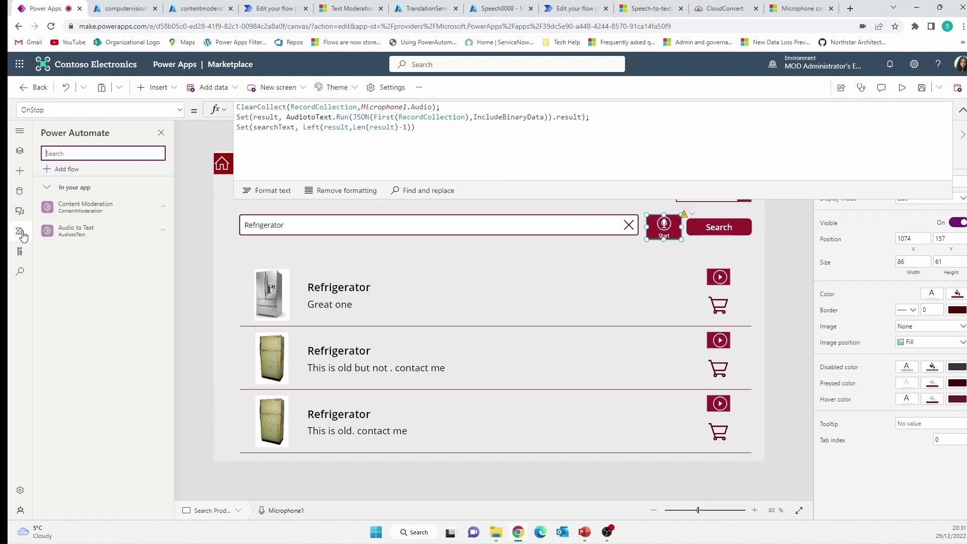
mouse_move(74, 232)
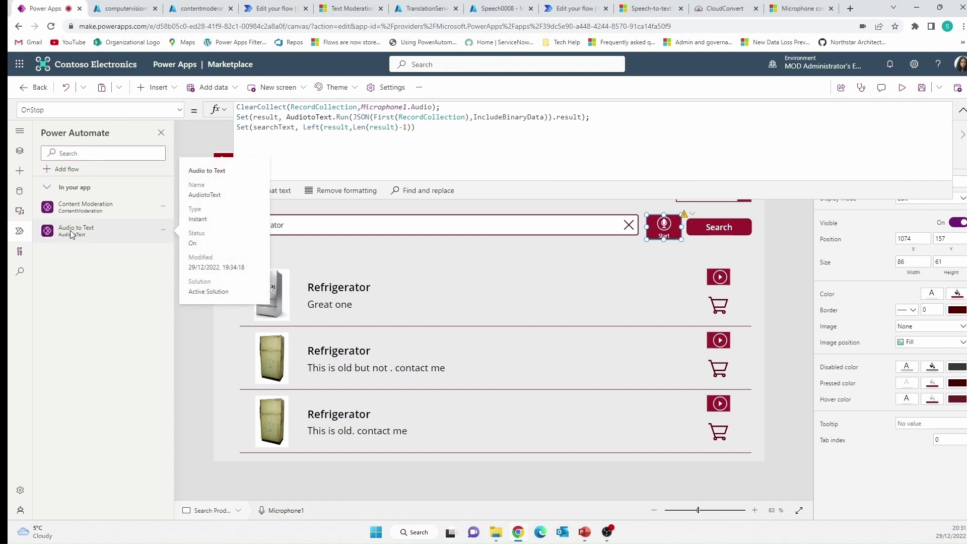
left_click(576, 9)
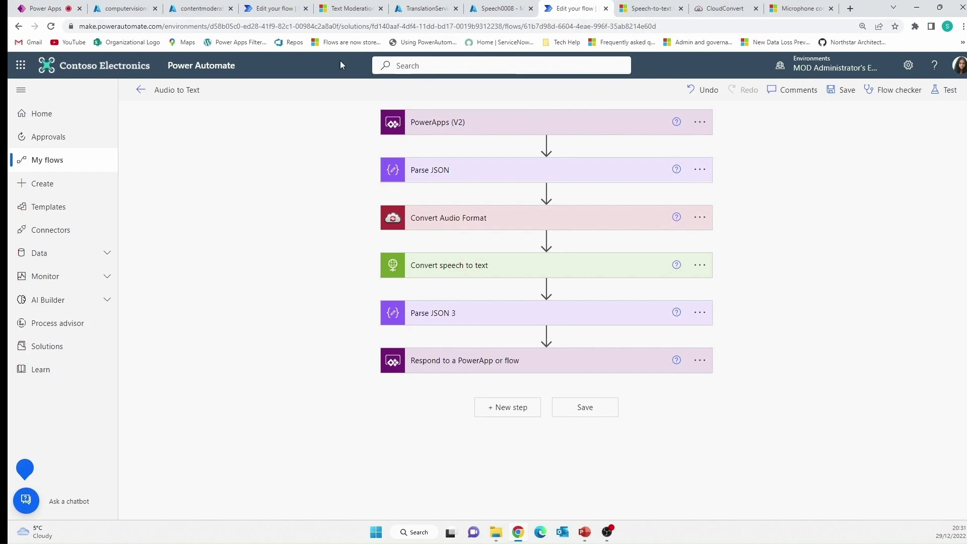
left_click(599, 126)
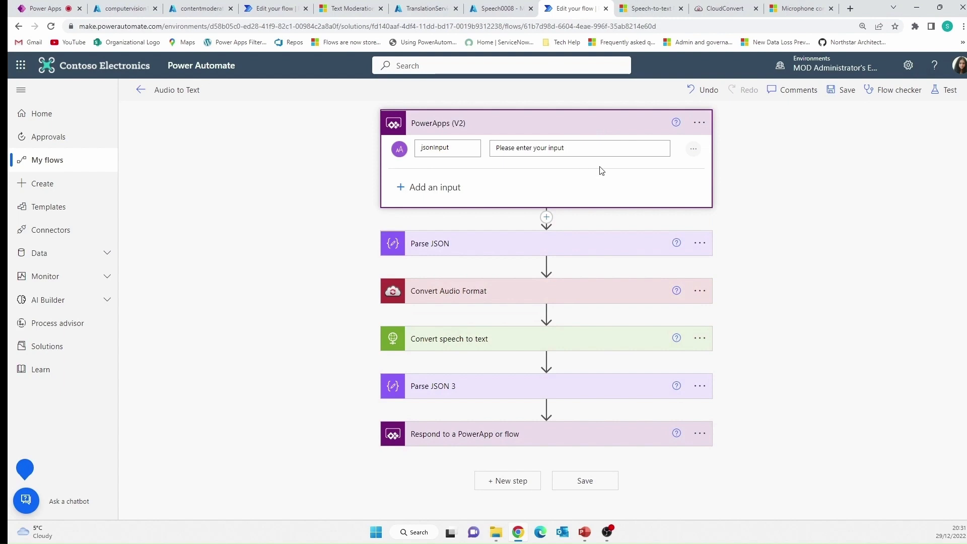
left_click(495, 247)
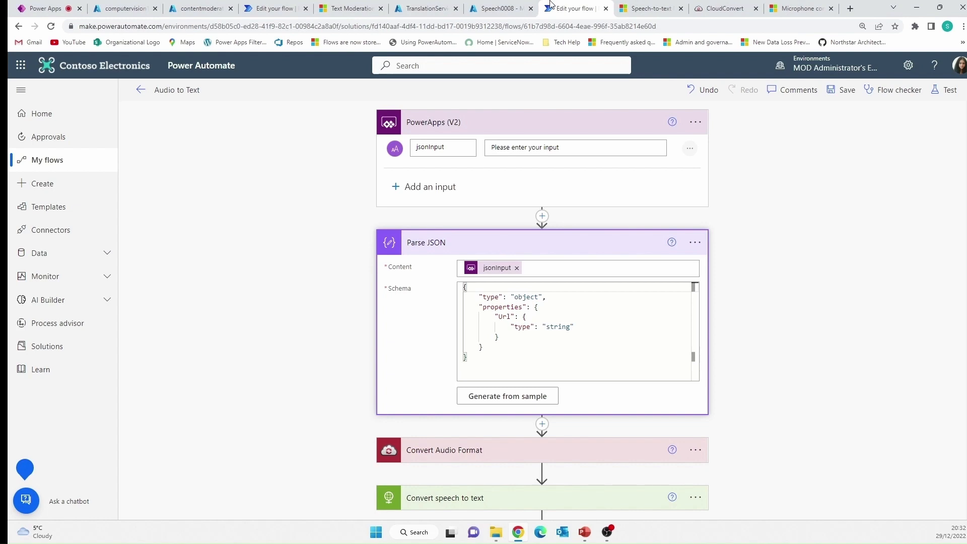
Step: Read the limitations and the Audio formats section of the Speech-to-text REST API for short audio documentation
left_click(642, 13)
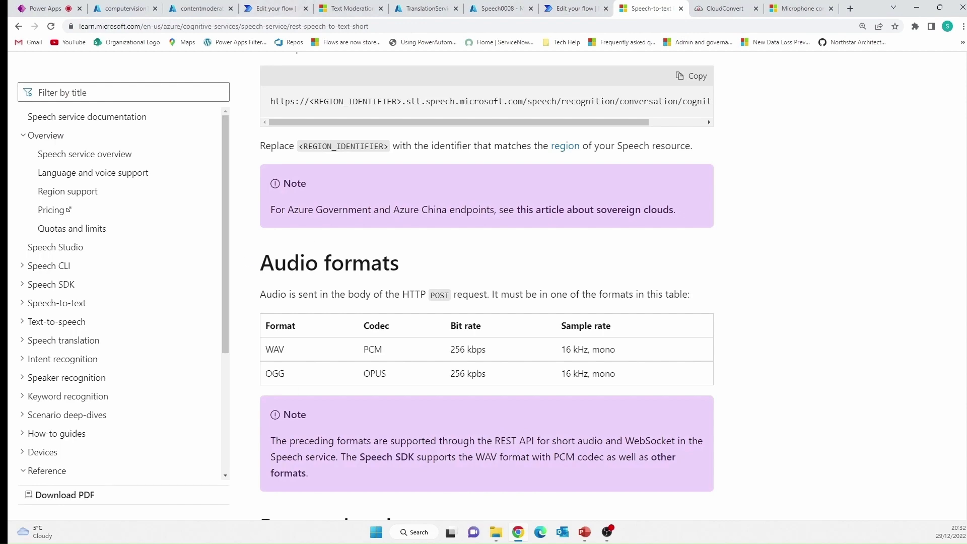
scroll(487, 285, "up", 8)
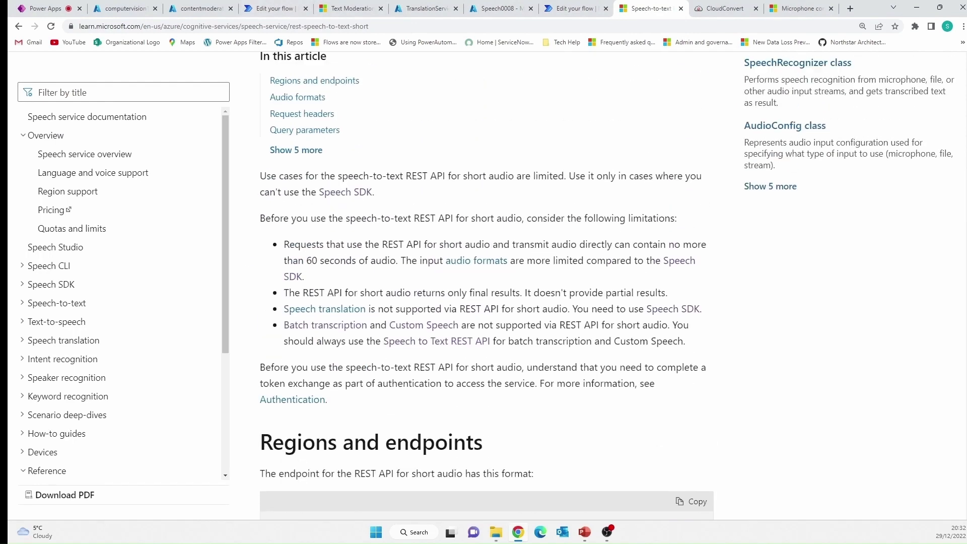
scroll(487, 285, "up", 5)
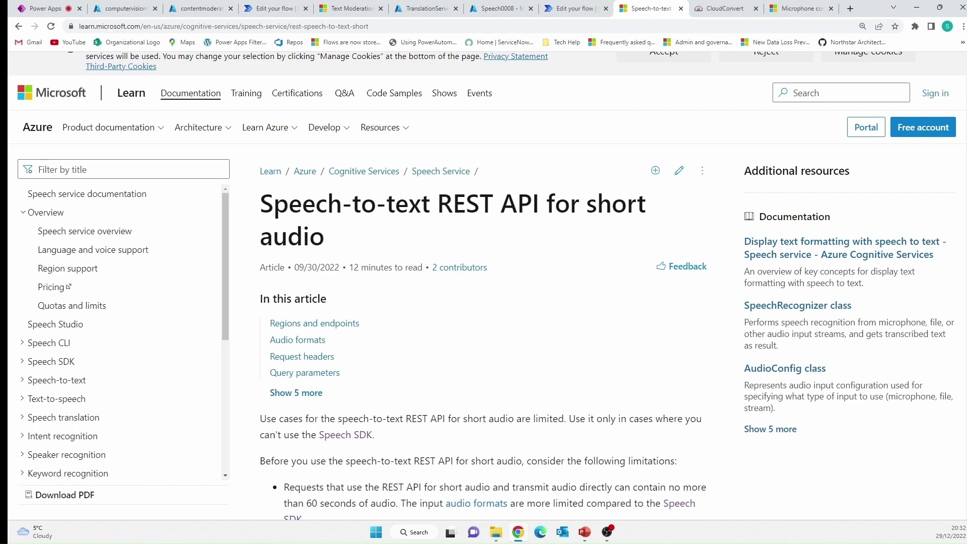
left_click(293, 341)
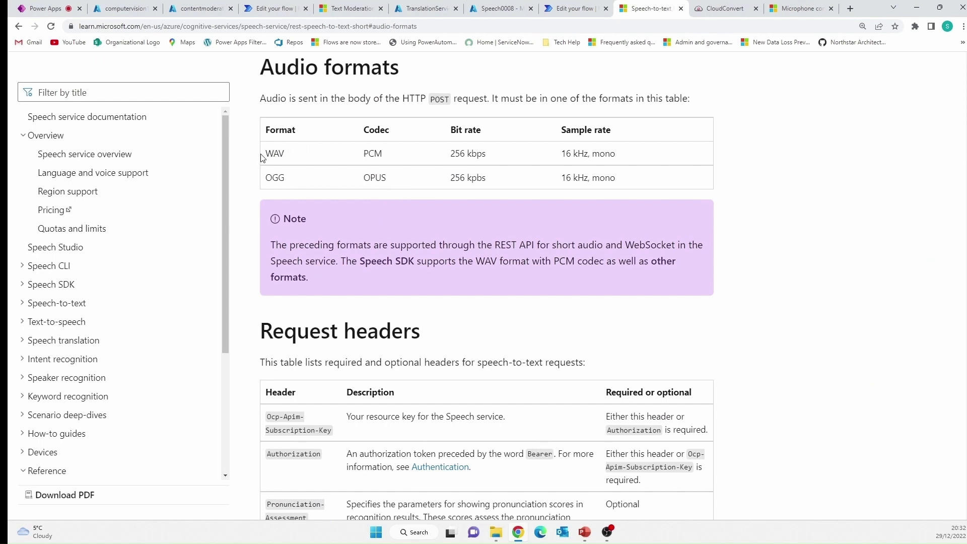
left_click_drag(268, 153, 302, 175)
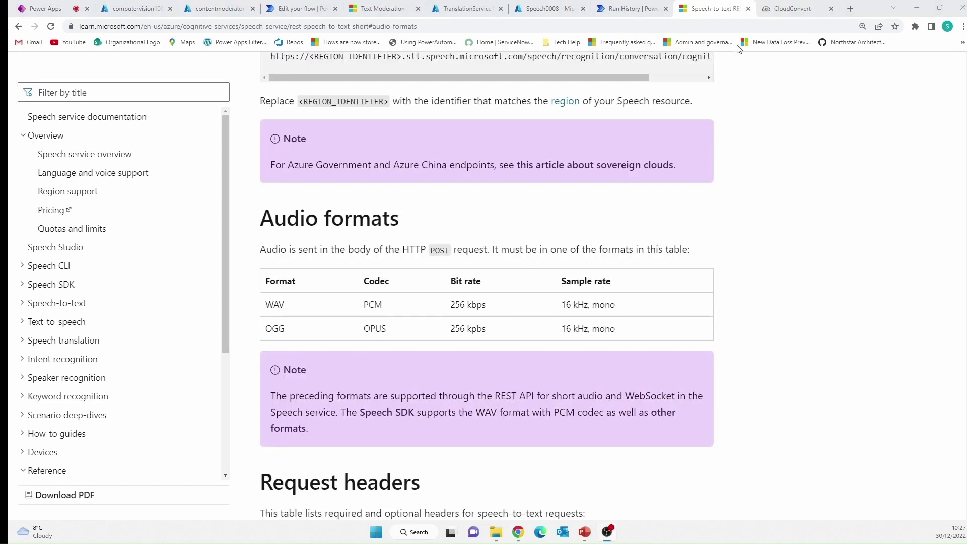
Step: Inspect the audio/webm data URL in the Audio to Text run's Parse JSON output, and view the CloudConvert plan page
left_click(633, 11)
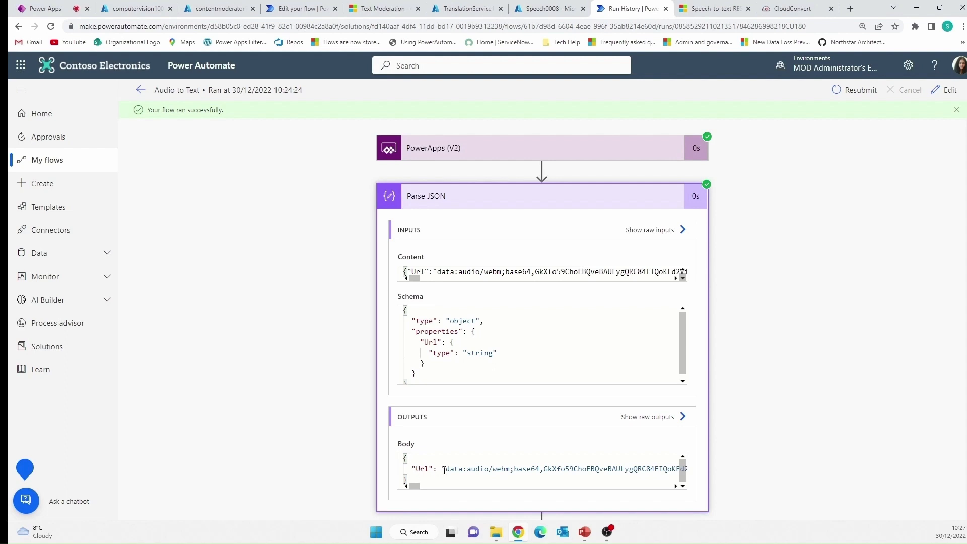
left_click_drag(444, 470, 511, 469)
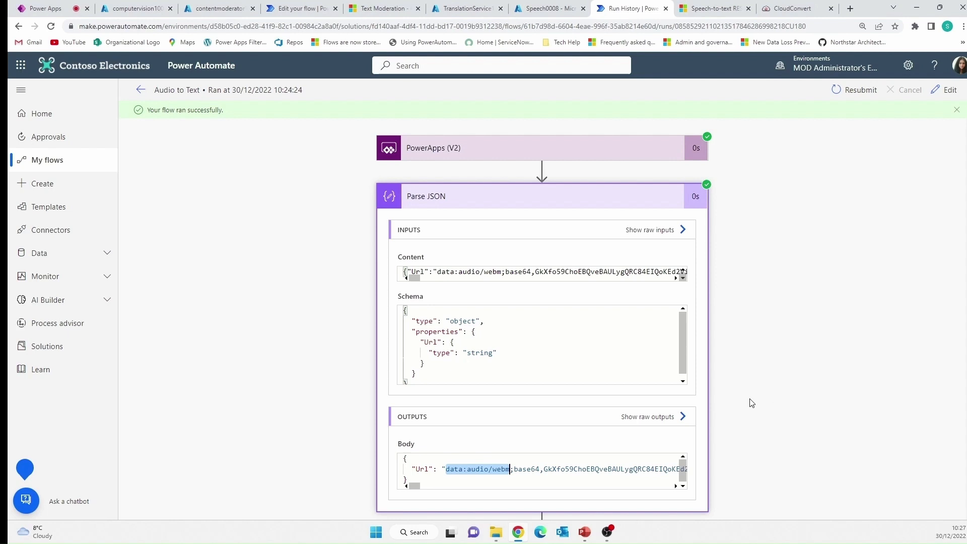
scroll(766, 394, "down", 1)
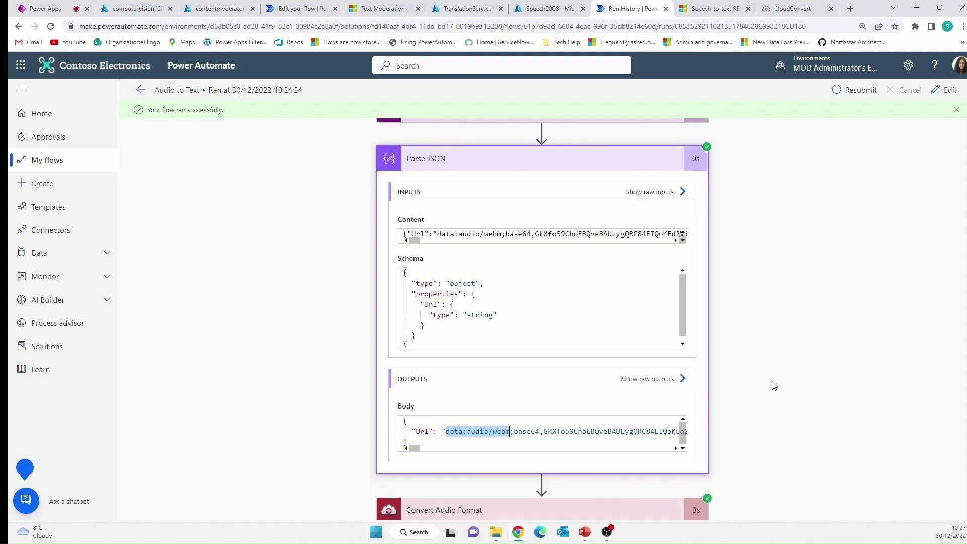
scroll(770, 382, "down", 3)
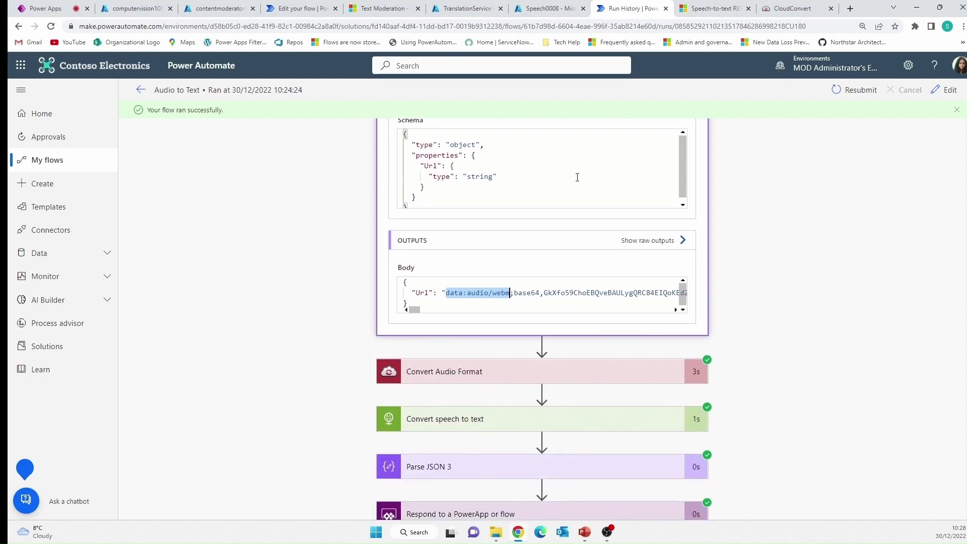
left_click(792, 10)
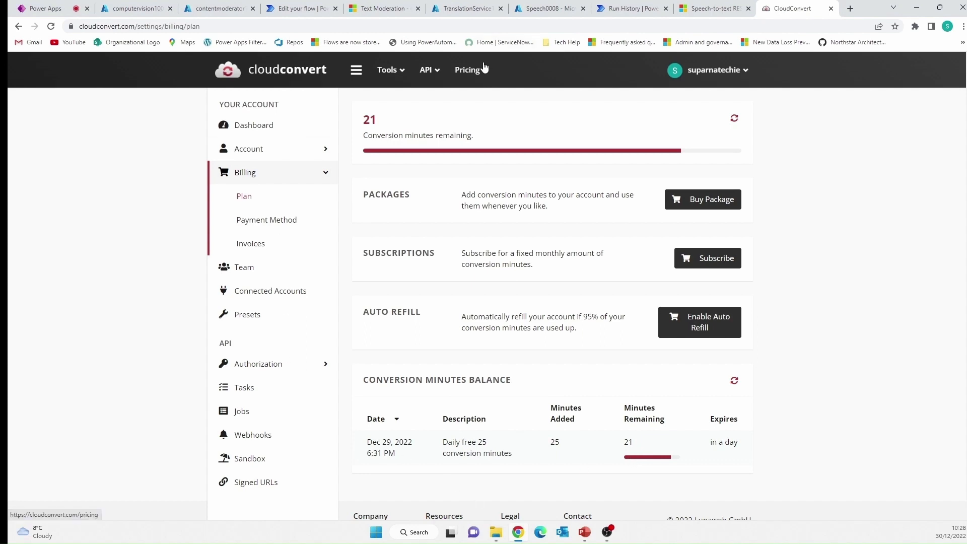
left_click(629, 8)
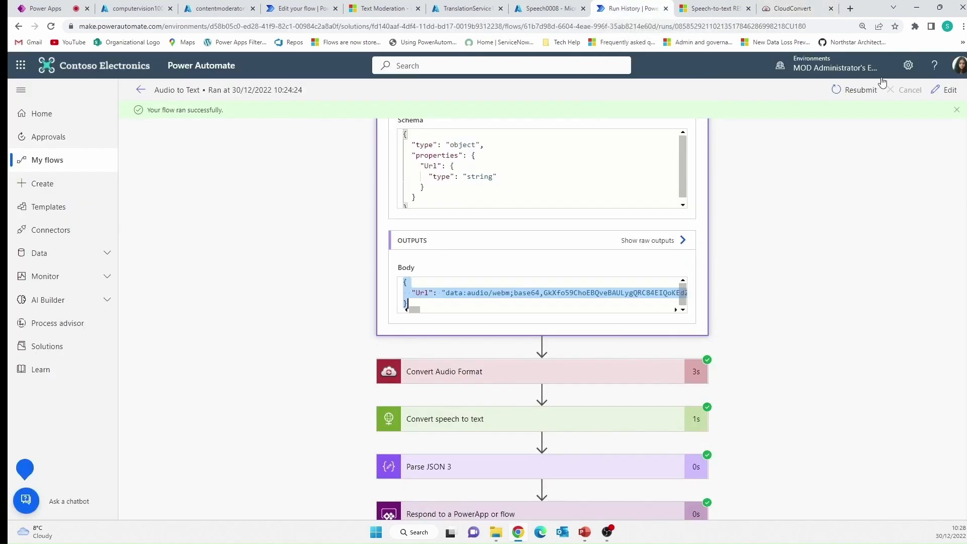
Step: Open the Audio to Text flow for editing and look up the available CloudConvert actions between Parse JSON and Convert Audio Format
left_click(946, 92)
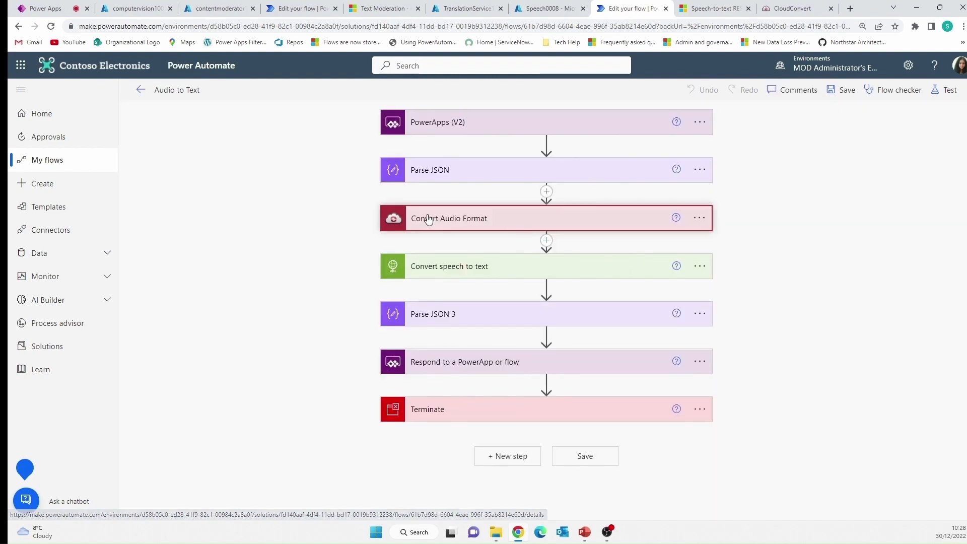
left_click(428, 218)
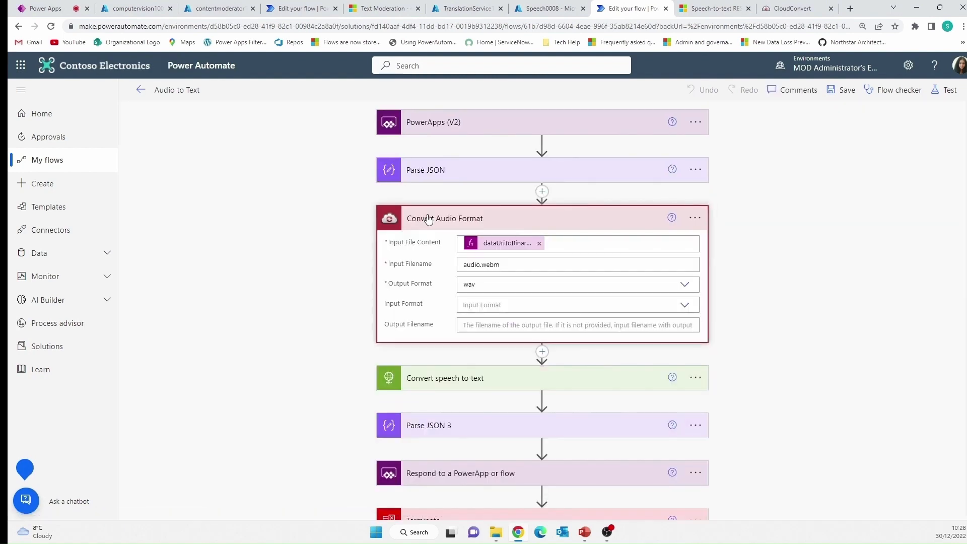
left_click(541, 191)
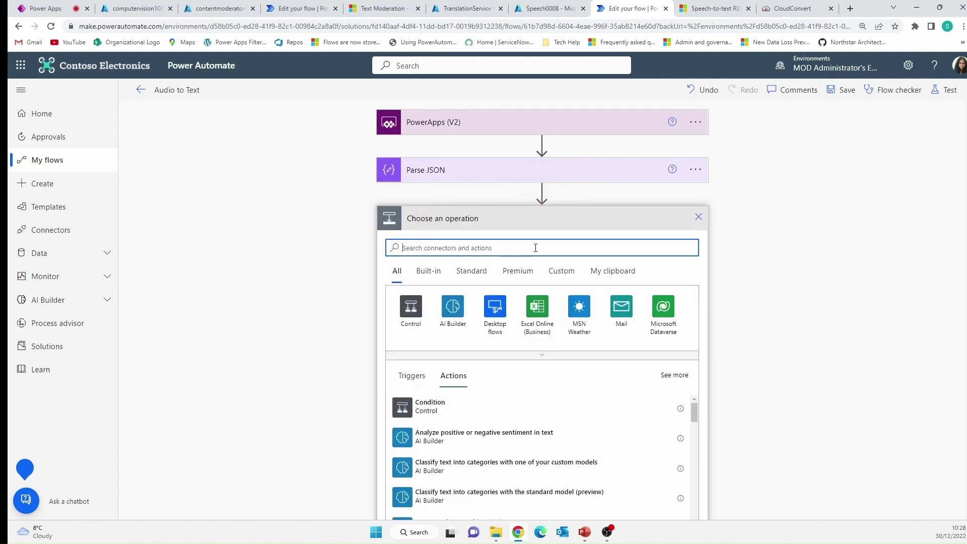
type("cloudconvert")
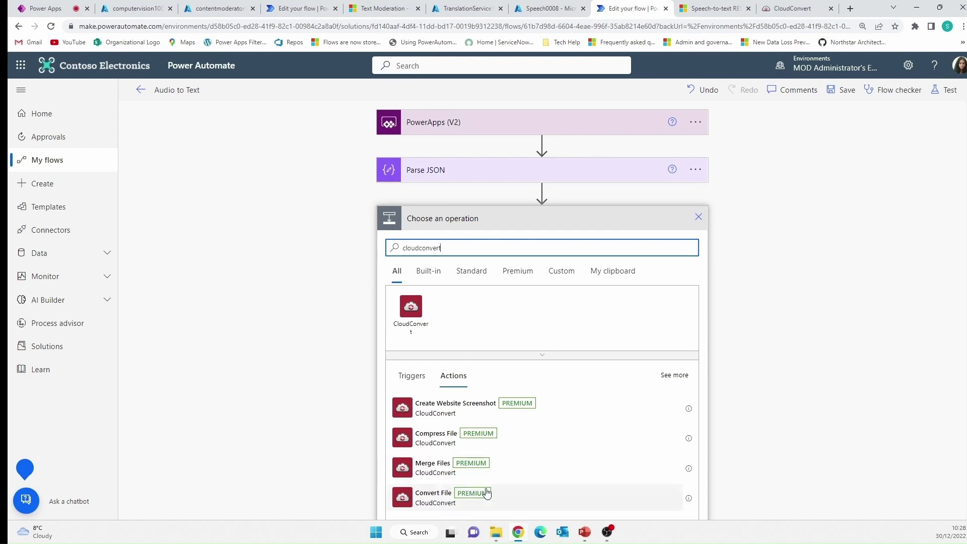
left_click(697, 217)
Step: Examine the Convert Audio Format action's settings and the dataUriToBinary expression in its input file content
left_click(481, 220)
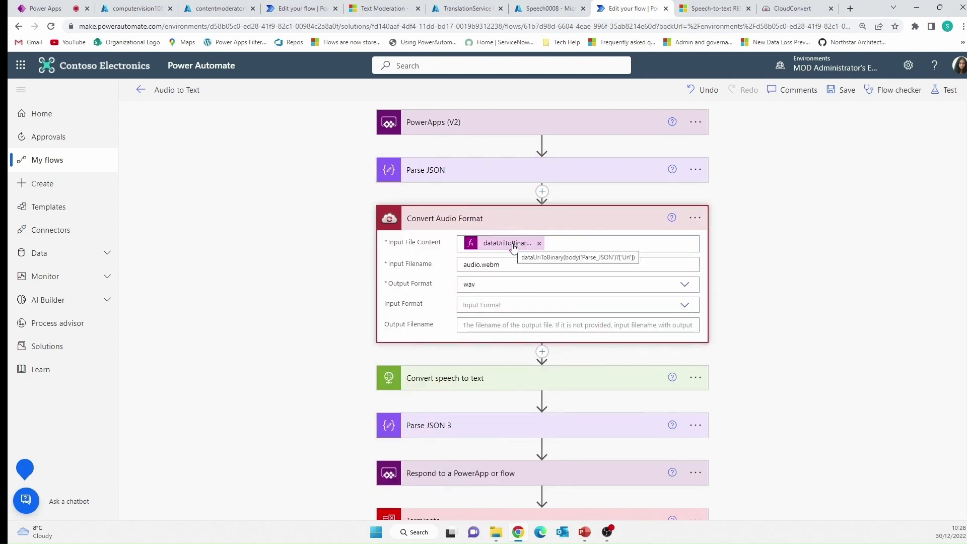
left_click(509, 243)
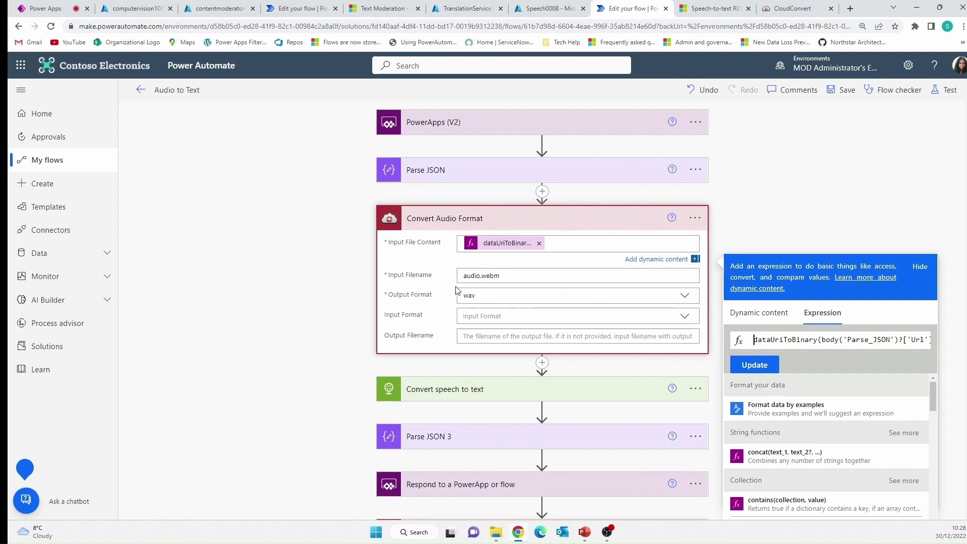
left_click(835, 209)
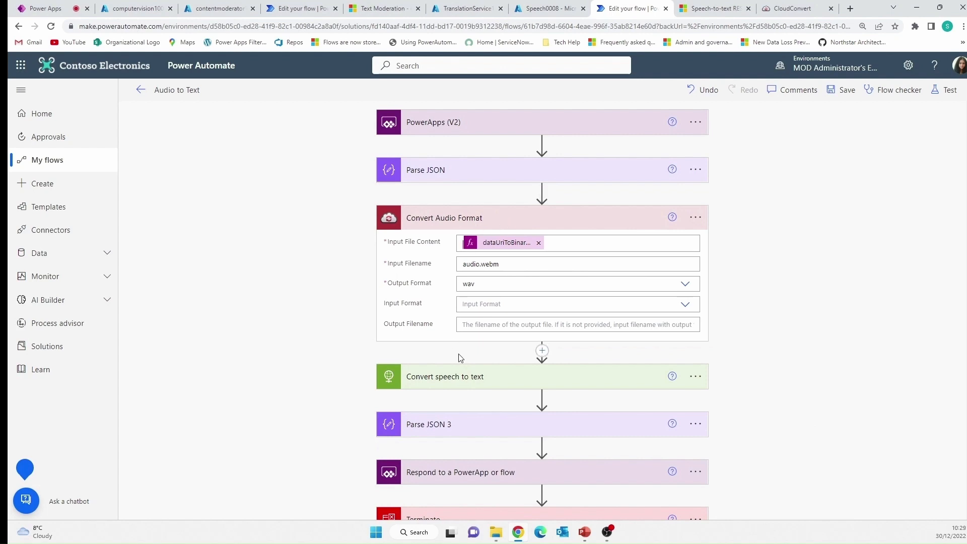
Step: Review the Convert speech to text action's request settings against the documented REST endpoint format and the Speech0008 keys and endpoint page
left_click(461, 382)
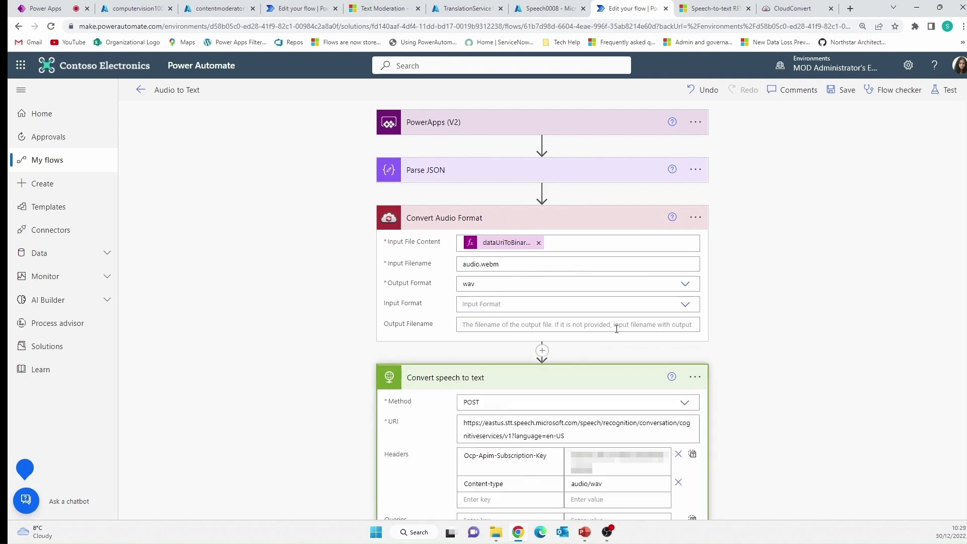
scroll(594, 360, "down", 2)
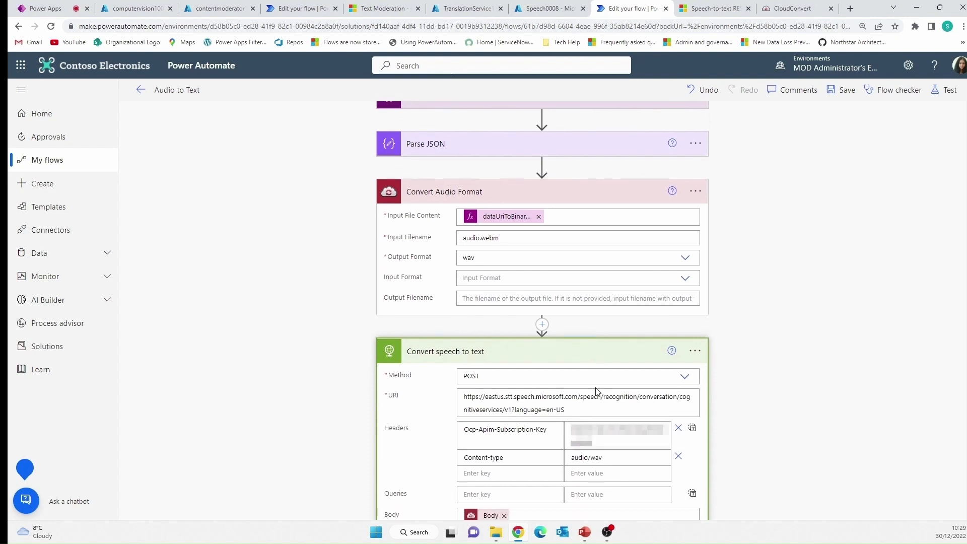
scroll(636, 317, "down", 2)
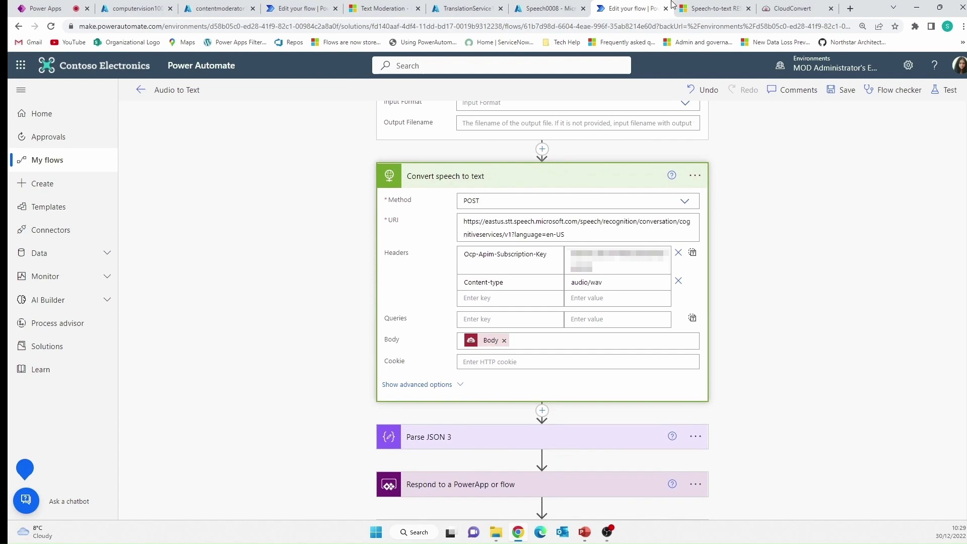
left_click(705, 10)
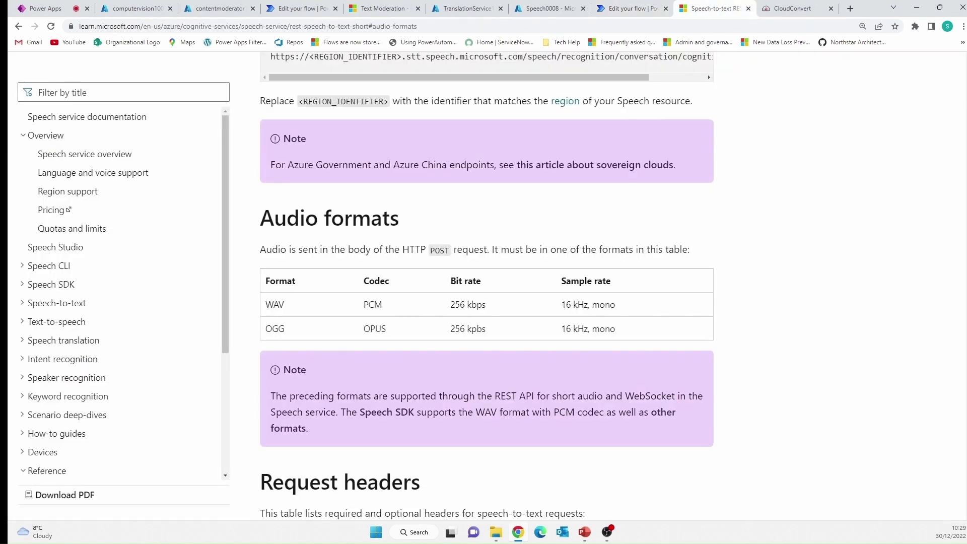
scroll(367, 151, "up", 3)
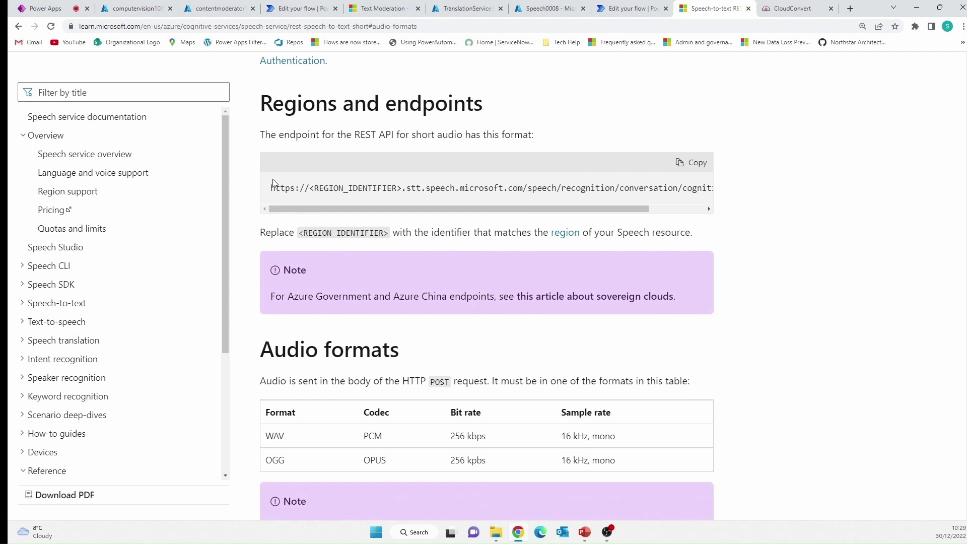
left_click_drag(271, 187, 713, 187)
left_click(627, 9)
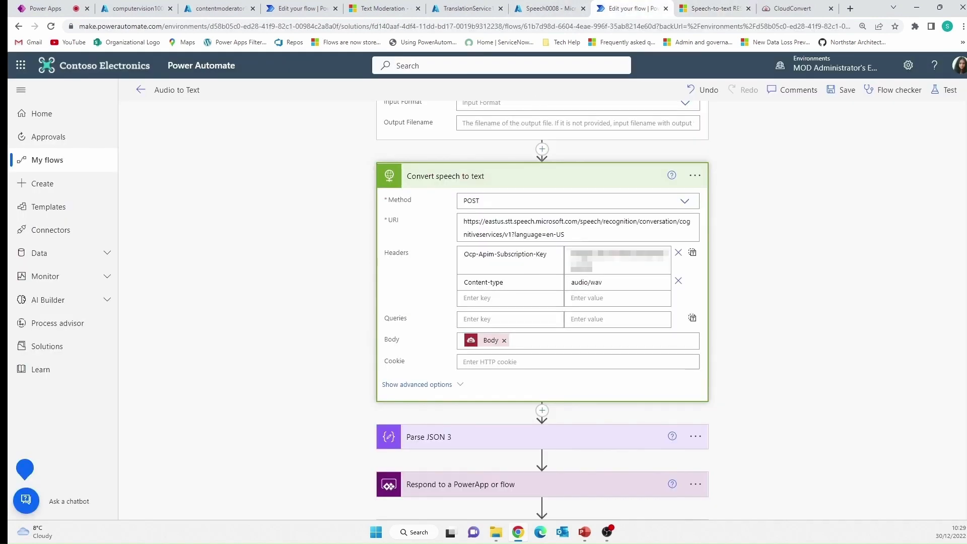
left_click(549, 10)
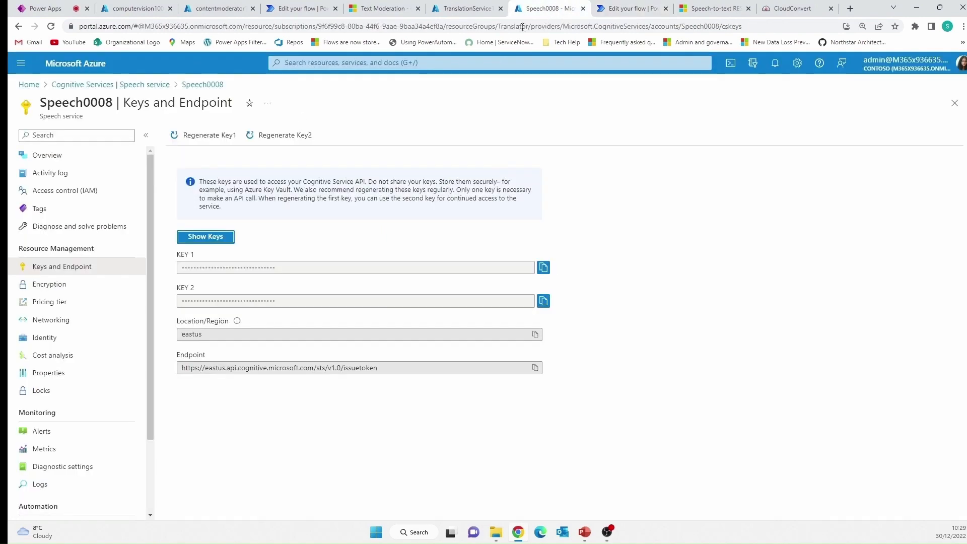
left_click(632, 9)
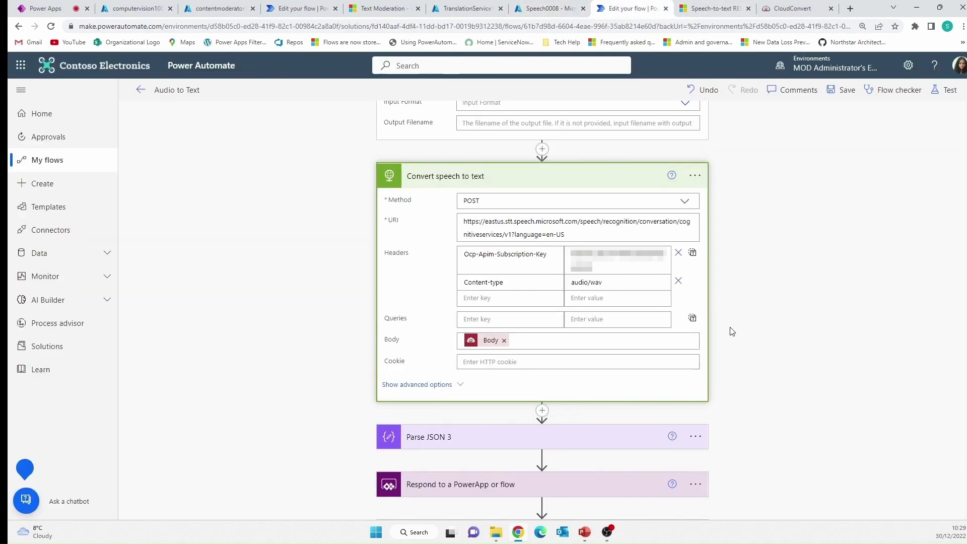
Step: Examine the DisplayText property in the Parse JSON 3 schema and the result output of Respond to a PowerApp or flow
left_click(597, 438)
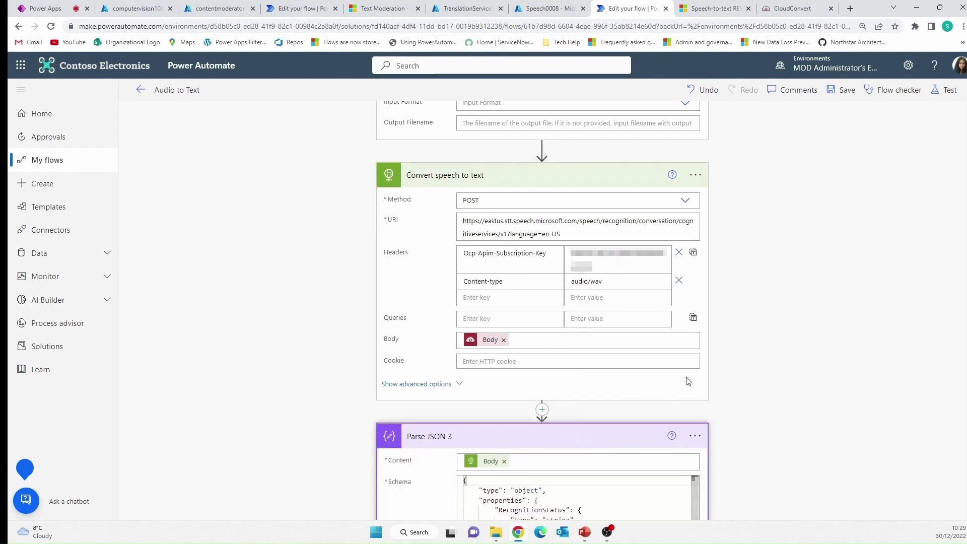
scroll(780, 342, "down", 1)
scroll(779, 343, "down", 4)
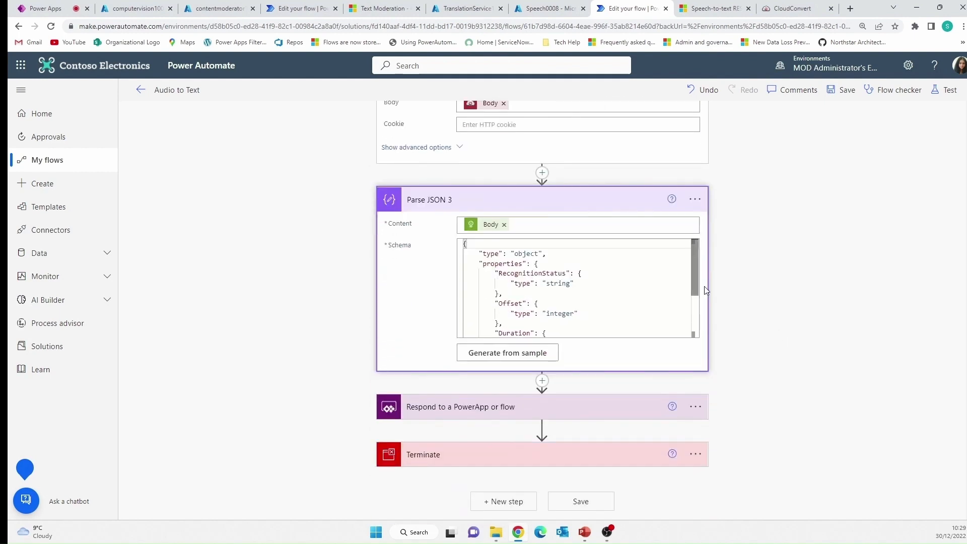
left_click_drag(695, 287, 709, 328)
left_click_drag(499, 296, 543, 295)
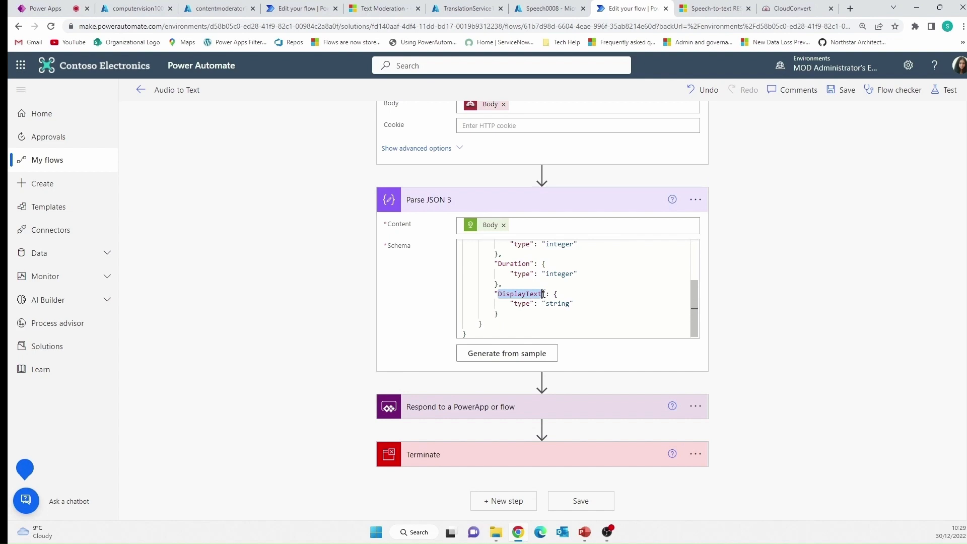
left_click(488, 411)
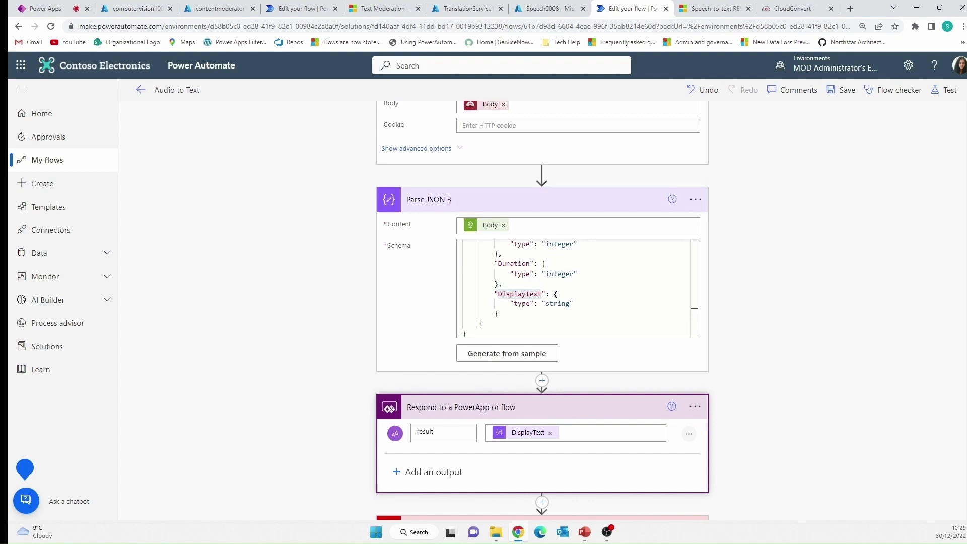
Step: Return to the Power Apps editor, check the searchText line of the microphone's OnStop formula, and select the txtSearch input
left_click(55, 7)
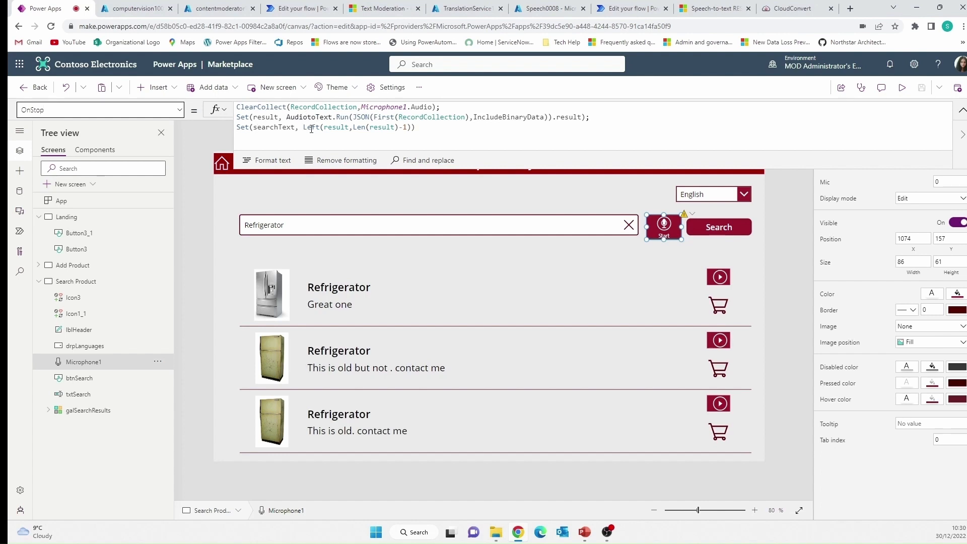
left_click(272, 128)
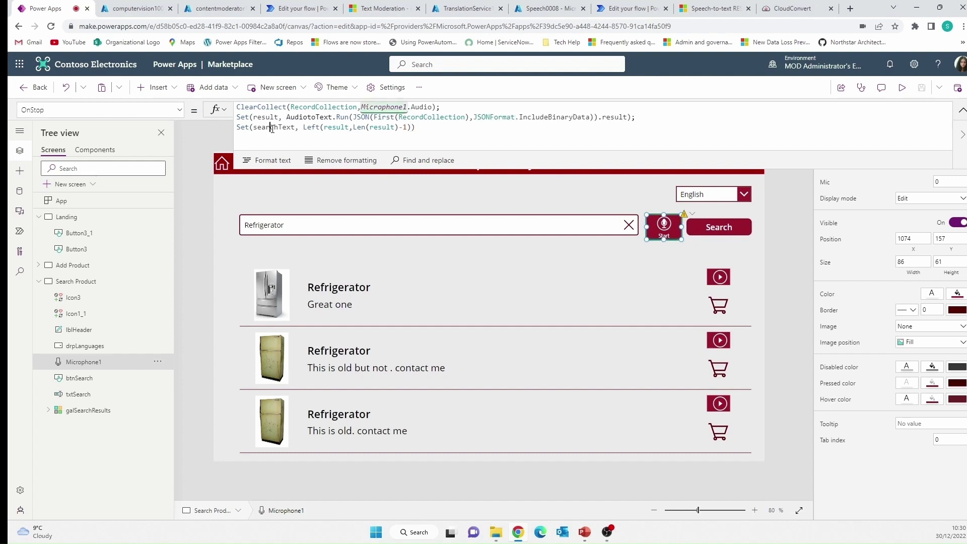
left_click(283, 228)
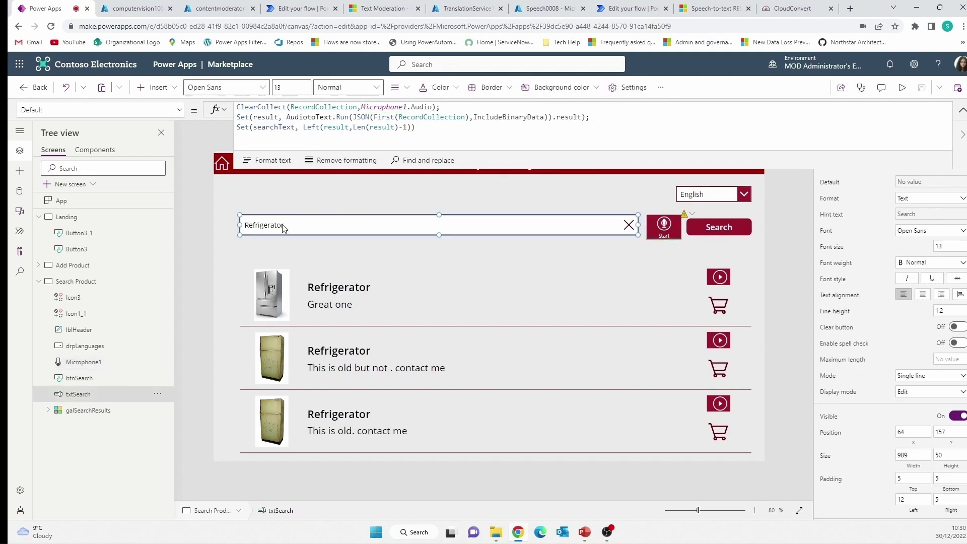